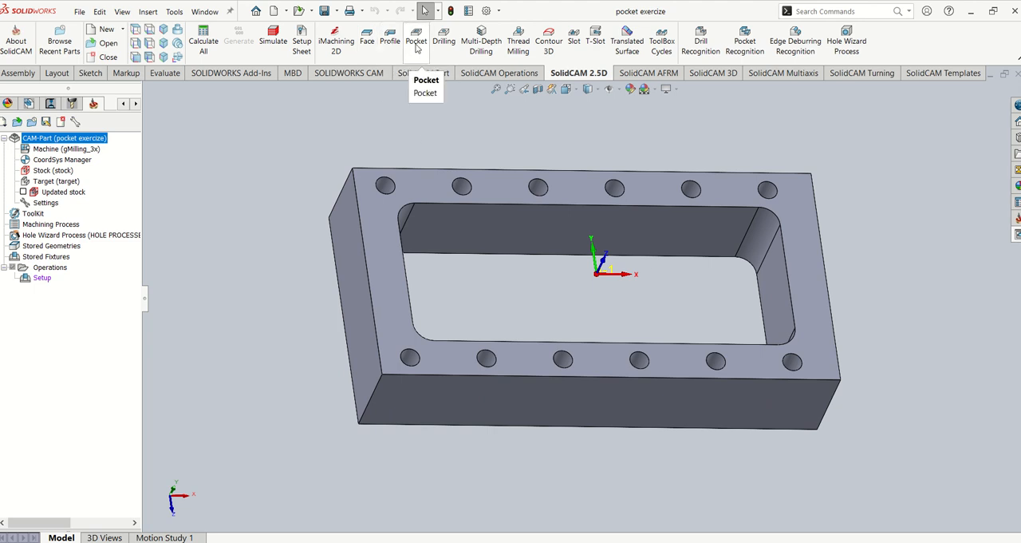
- Start a Pocket operation on a new contour geometry chaining the pocket's inner top edge loop, and enable 3D model gouge protection against the target
{"action": "left_click", "coordinate": [416, 42]}
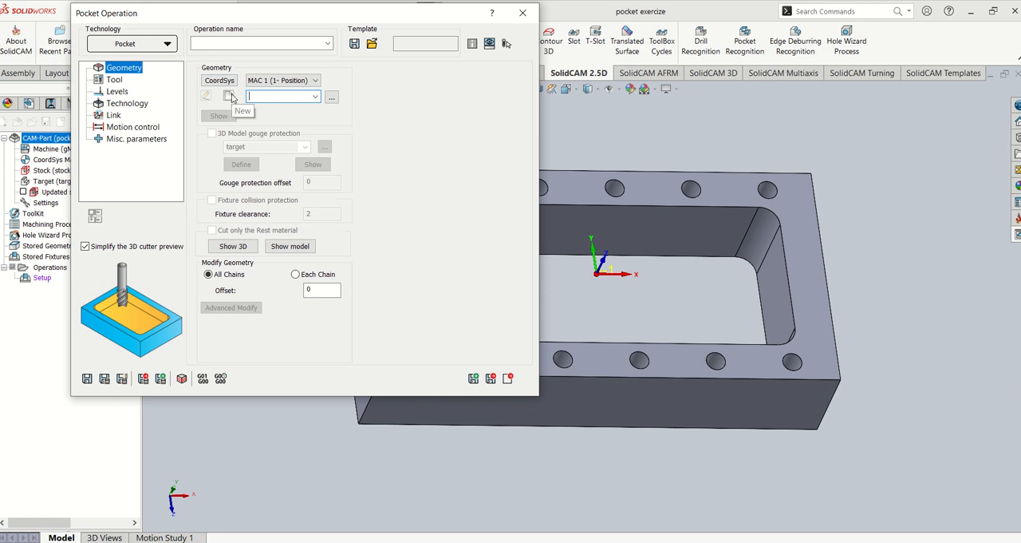
{"action": "left_click", "coordinate": [230, 96]}
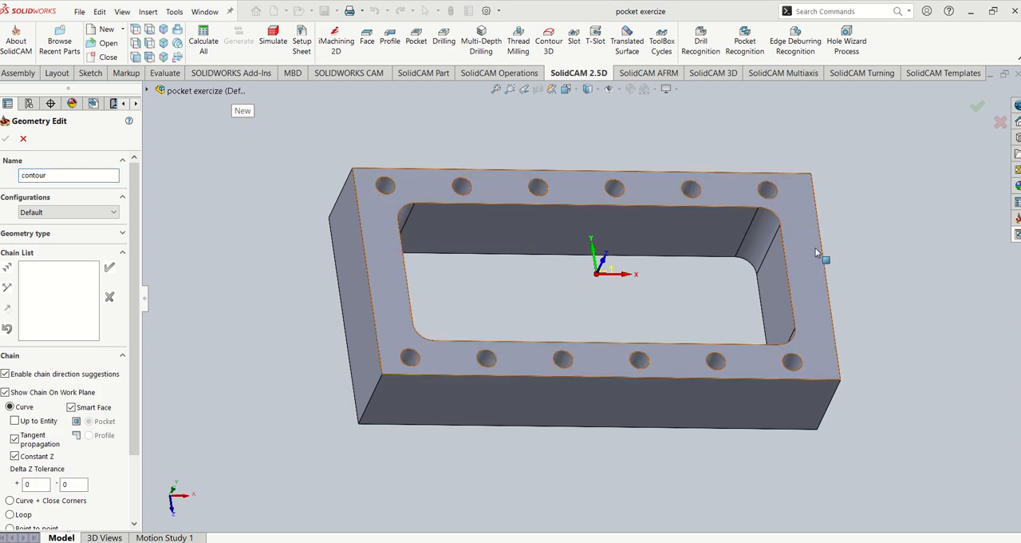
{"action": "middle_click_drag", "start_coordinate": [627, 342], "coordinate": [404, 276]}
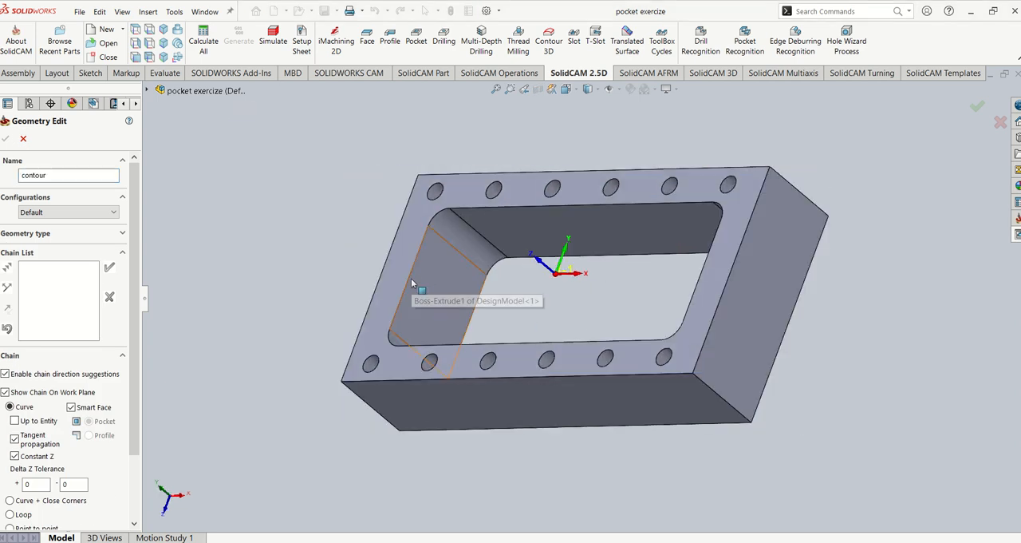
{"action": "left_click", "coordinate": [408, 283]}
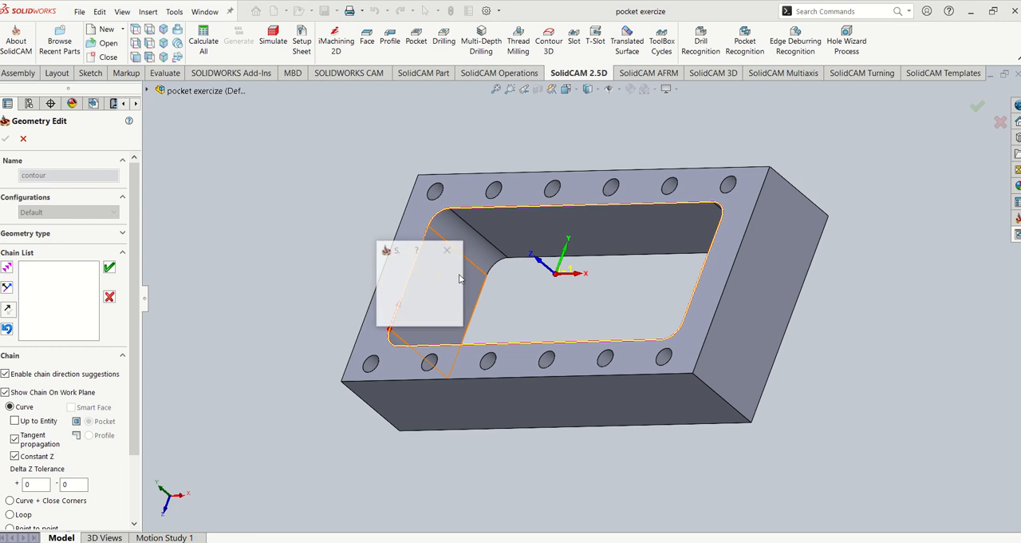
{"action": "left_click", "coordinate": [400, 295]}
{"action": "middle_click_drag", "start_coordinate": [415, 295], "coordinate": [756, 199]}
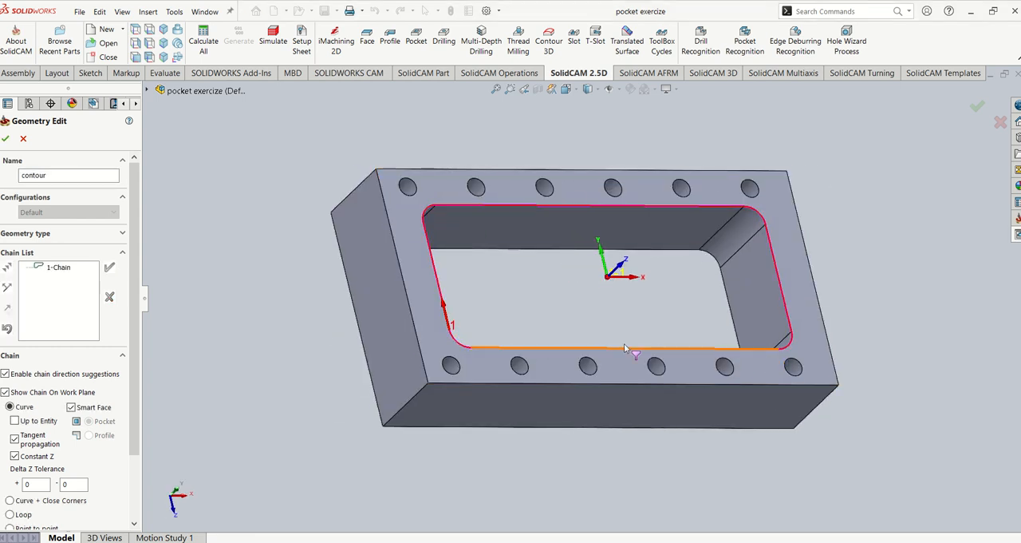
{"action": "left_click", "coordinate": [5, 139]}
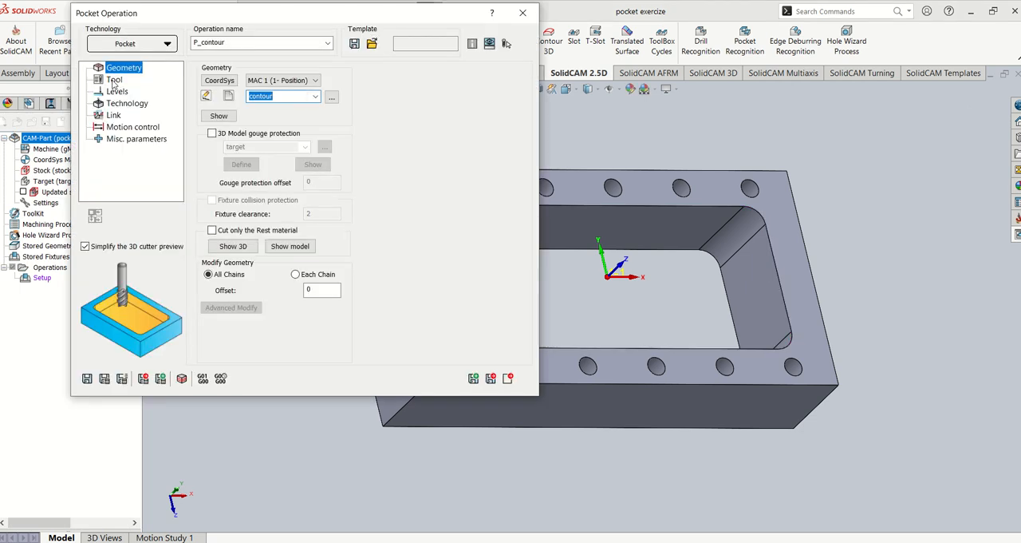
{"action": "left_click", "coordinate": [222, 135]}
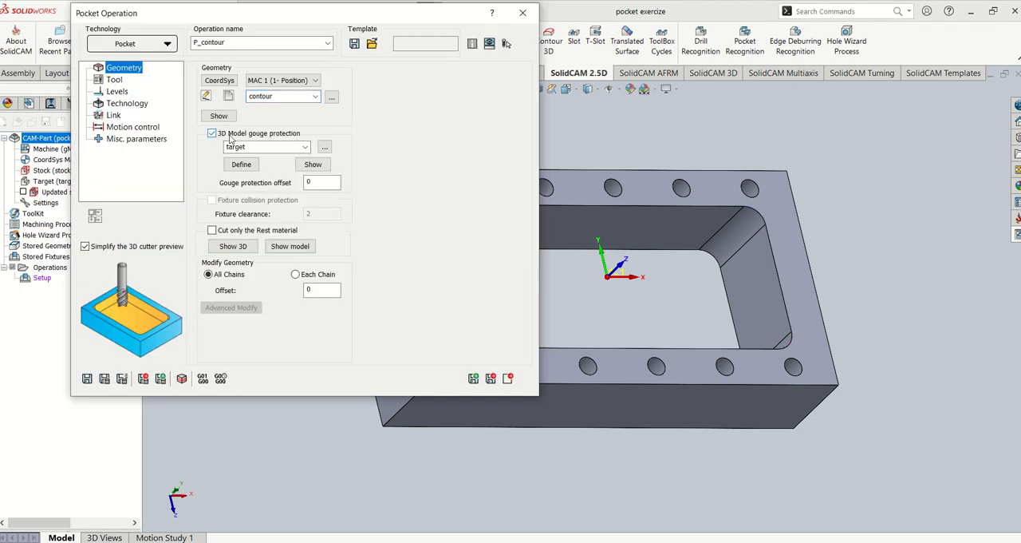
- Add a bull nose mill as the operation's tool with a 12 mm diameter and 0.5 mm corner radius
{"action": "left_click", "coordinate": [114, 80]}
{"action": "left_click", "coordinate": [269, 297]}
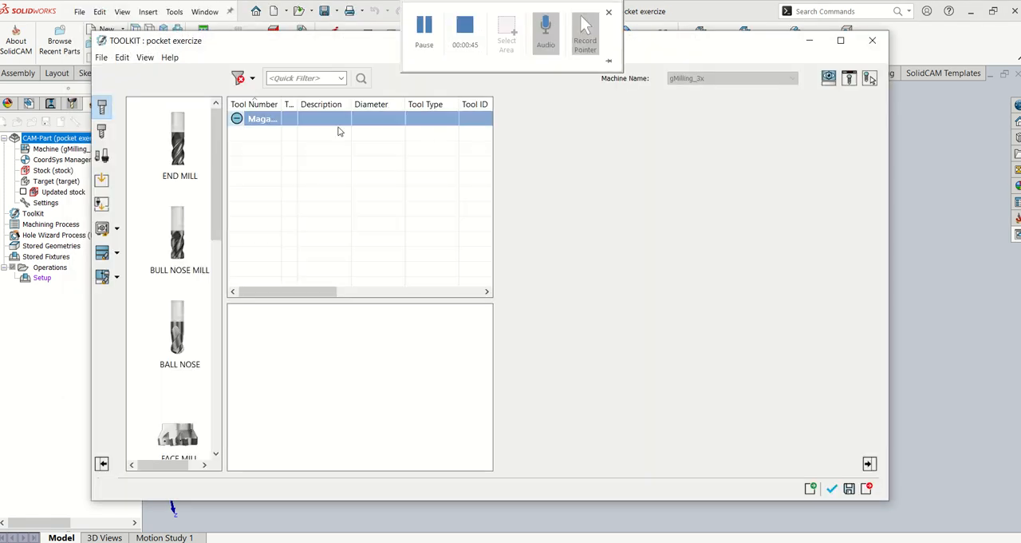
{"action": "double_click", "coordinate": [177, 233]}
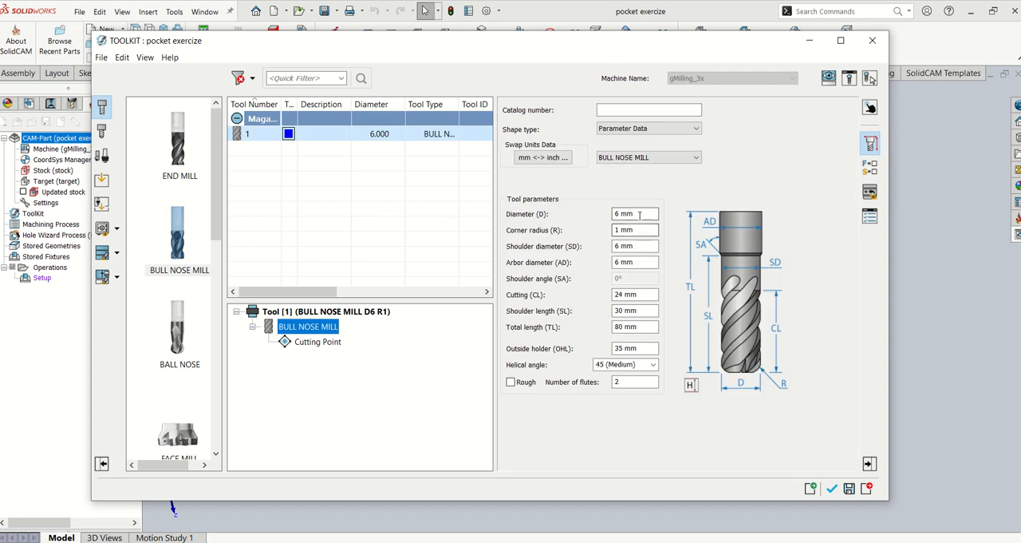
{"action": "type", "text": "2"}
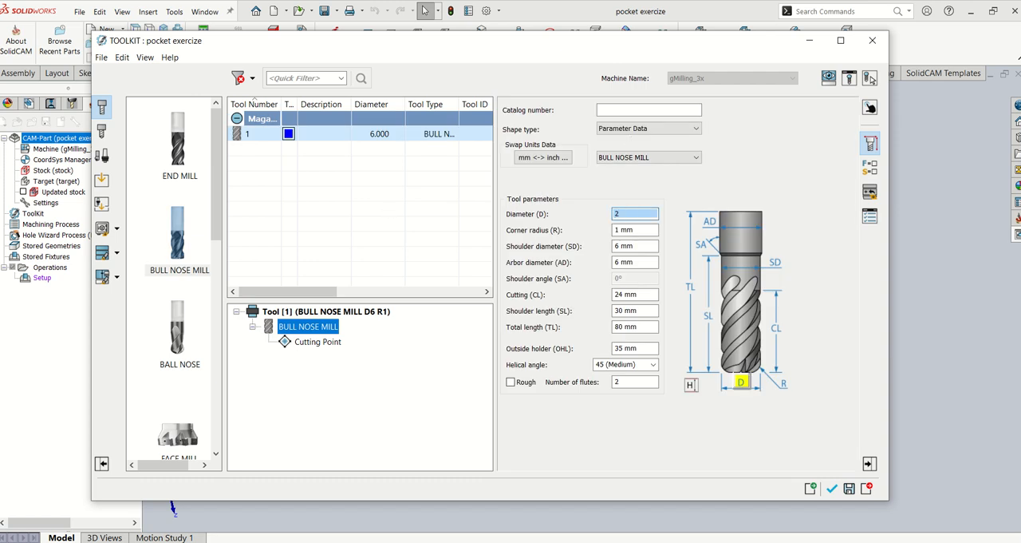
{"action": "key", "text": "Return"}
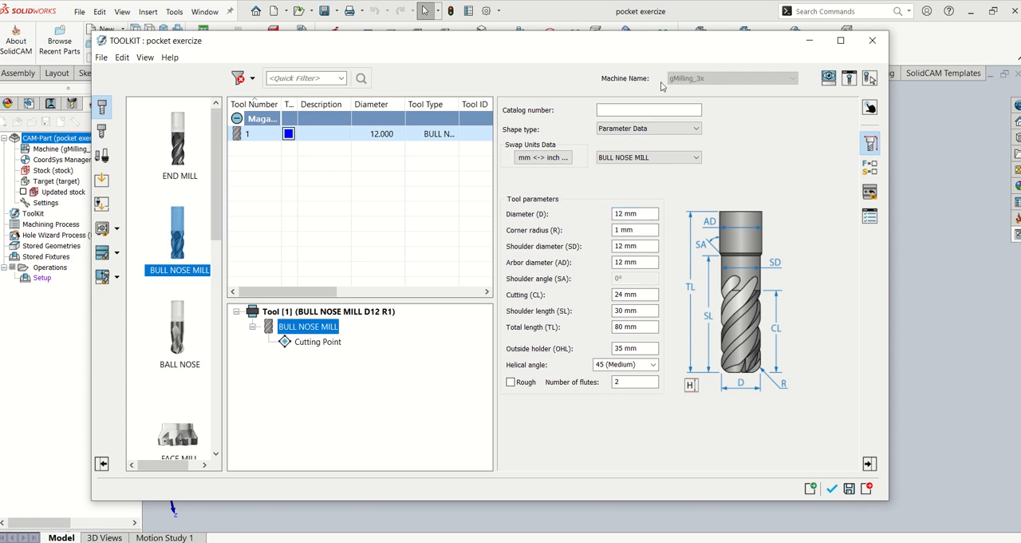
{"action": "type", "text": "0.5"}
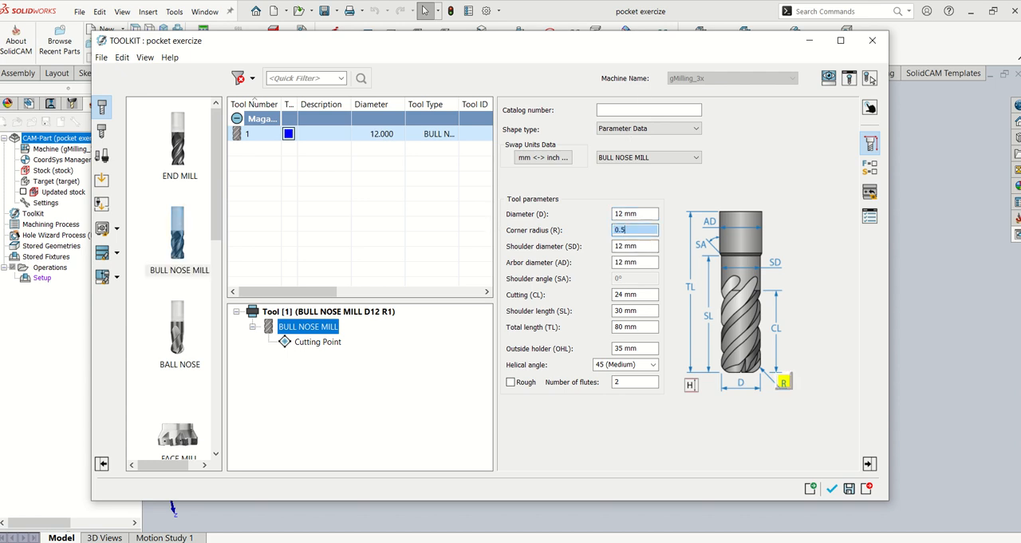
{"action": "key", "text": "Return"}
- Set the bull nose mill's cutting length to 28 mm and its total length to 60 mm
{"action": "left_click_drag", "start_coordinate": [656, 295], "coordinate": [525, 303]}
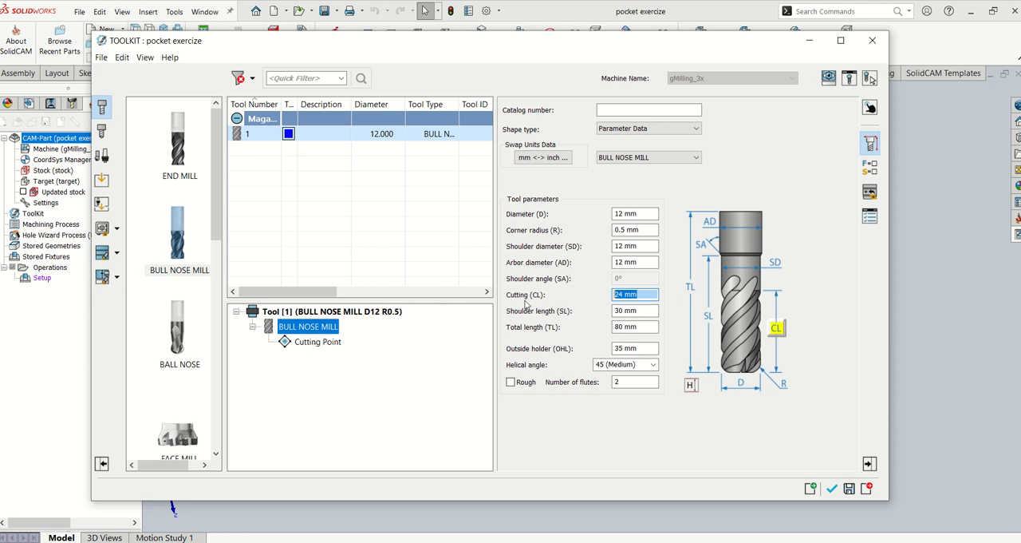
{"action": "type", "text": "28"}
{"action": "key", "text": "Return"}
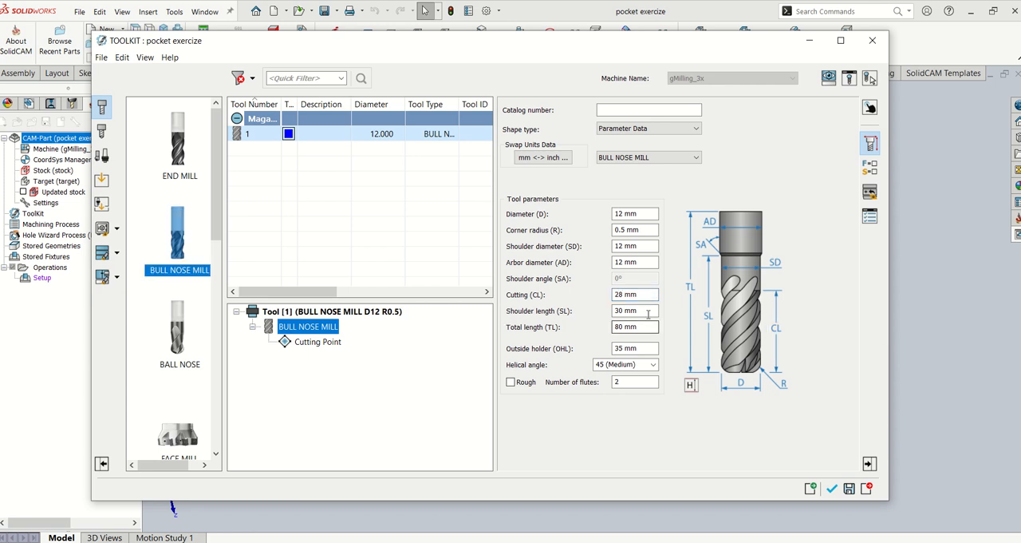
{"action": "left_click_drag", "start_coordinate": [647, 327], "coordinate": [536, 332]}
{"action": "type", "text": "60"}
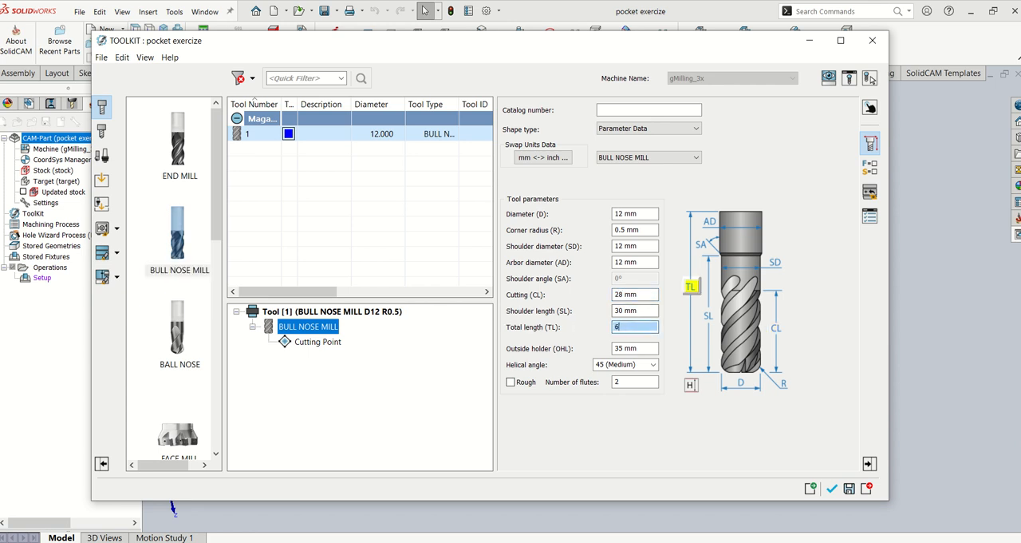
{"action": "key", "text": "Return"}
- Set the mill's outside holder length to 30 mm, mark it as a 6-flute roughing tool, and select it for the operation
{"action": "left_click_drag", "start_coordinate": [654, 351], "coordinate": [561, 348]}
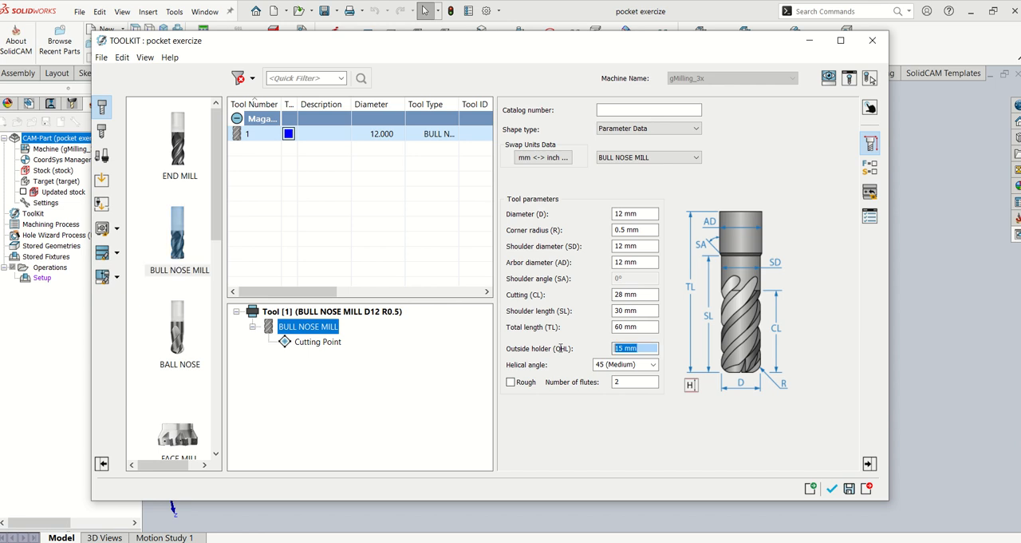
{"action": "type", "text": "30"}
{"action": "key", "text": "Return"}
{"action": "left_click", "coordinate": [511, 381]}
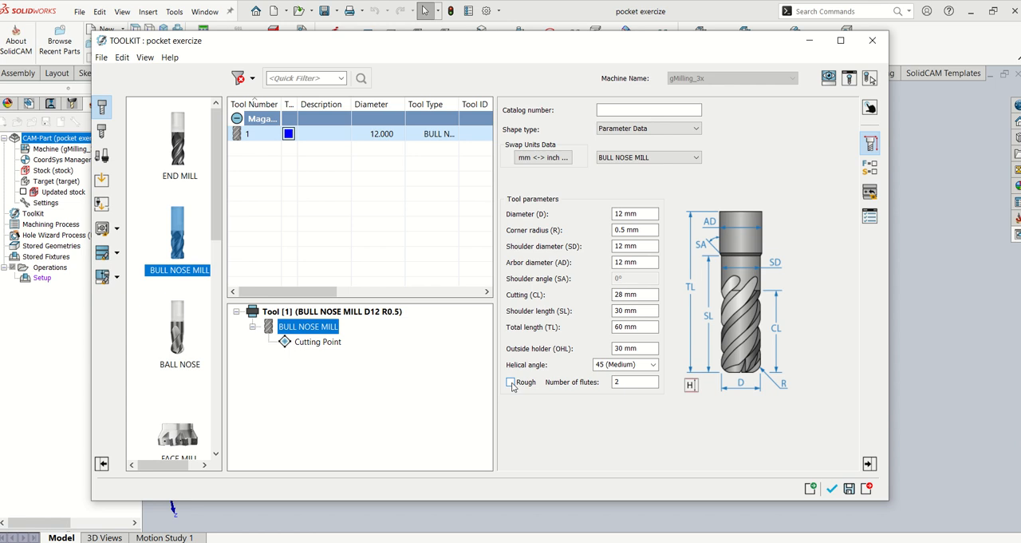
{"action": "double_click", "coordinate": [615, 383]}
{"action": "type", "text": "6"}
{"action": "left_click", "coordinate": [830, 489]}
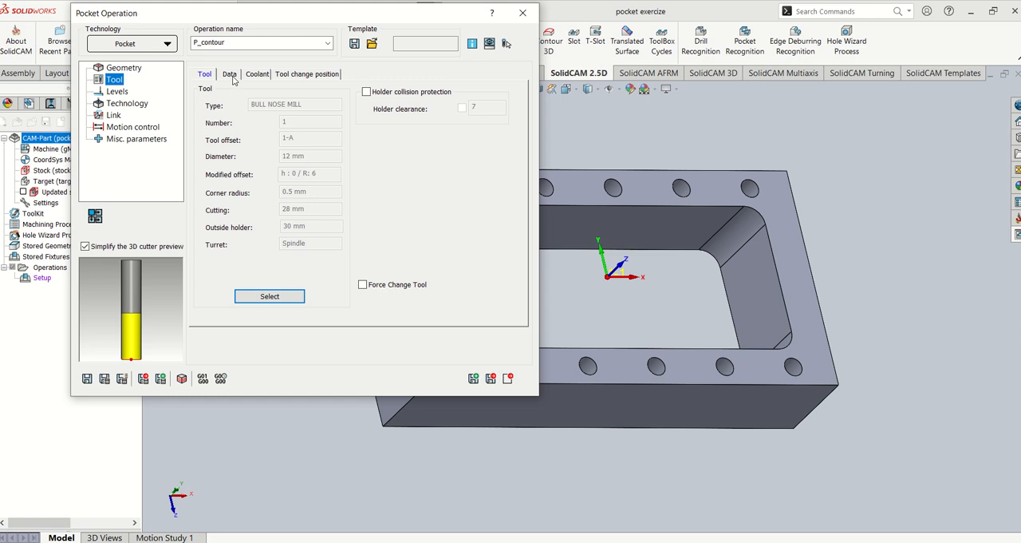
- Turn off the separate XY finish feed and set the tool's XY feed to 1800 mm/min
{"action": "left_click", "coordinate": [231, 74]}
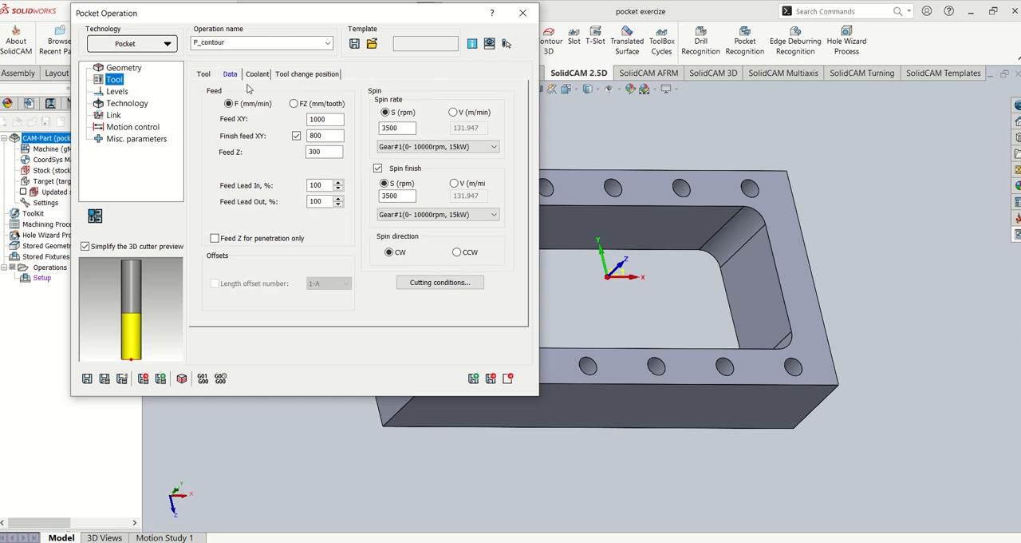
{"action": "left_click", "coordinate": [296, 136]}
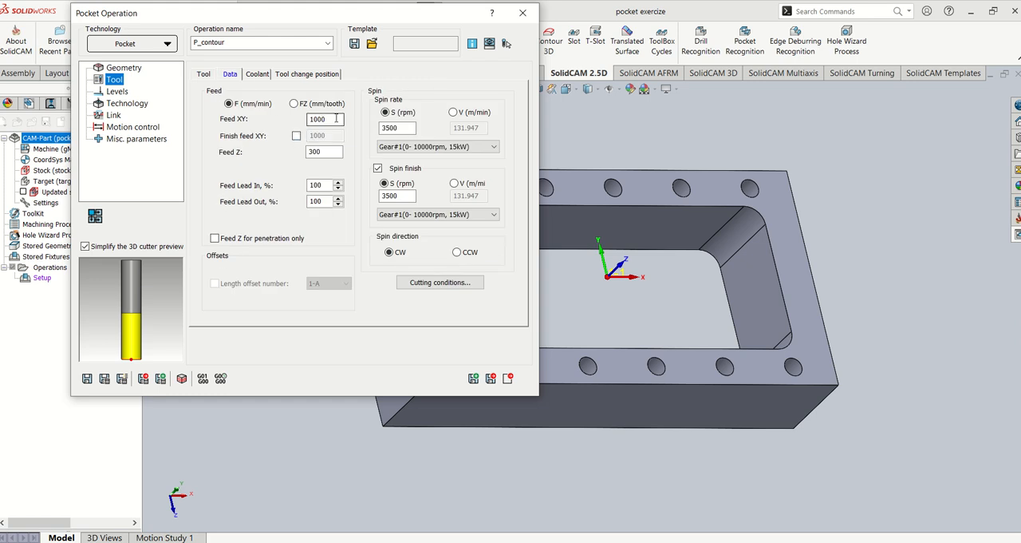
{"action": "double_click", "coordinate": [336, 118]}
{"action": "type", "text": "18"}
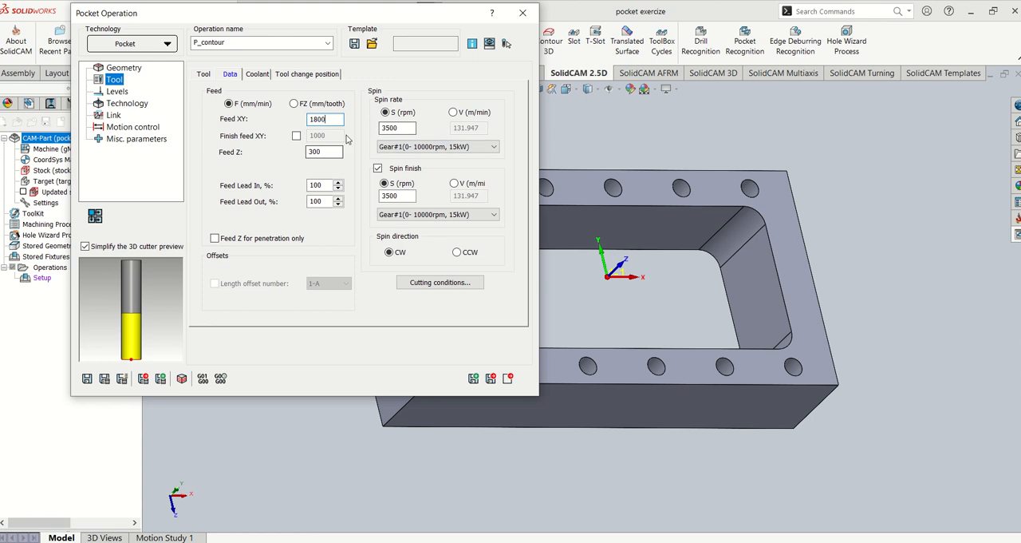
- Set the spin rate to 3800 rpm without a separate finish spin, and change the Z feed
{"action": "left_click_drag", "start_coordinate": [410, 128], "coordinate": [288, 137]}
{"action": "type", "text": "38"}
{"action": "left_click", "coordinate": [377, 169]}
{"action": "double_click", "coordinate": [319, 152]}
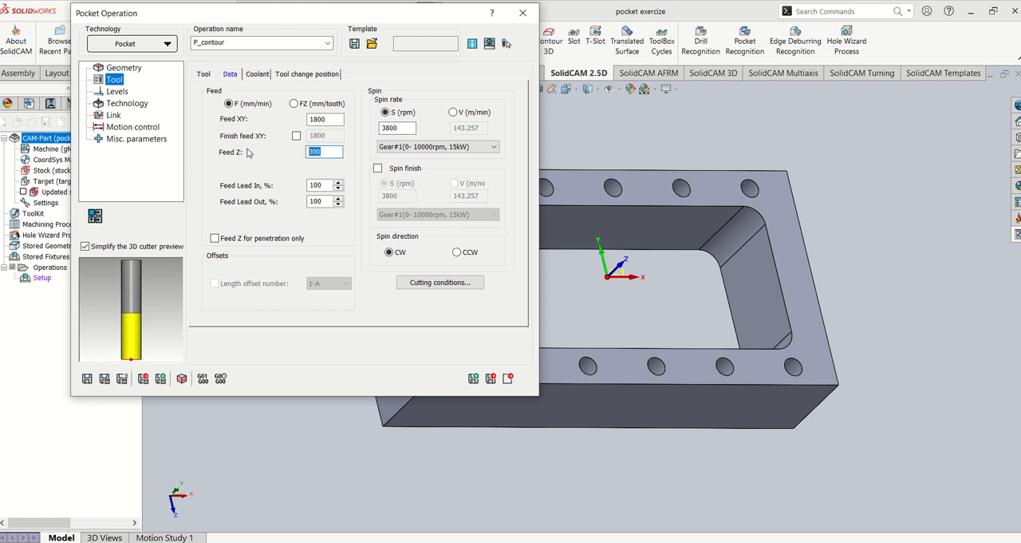
{"action": "type", "text": "10"}
- Define the operation's upper milling level by picking the part's top face
{"action": "left_click", "coordinate": [120, 93]}
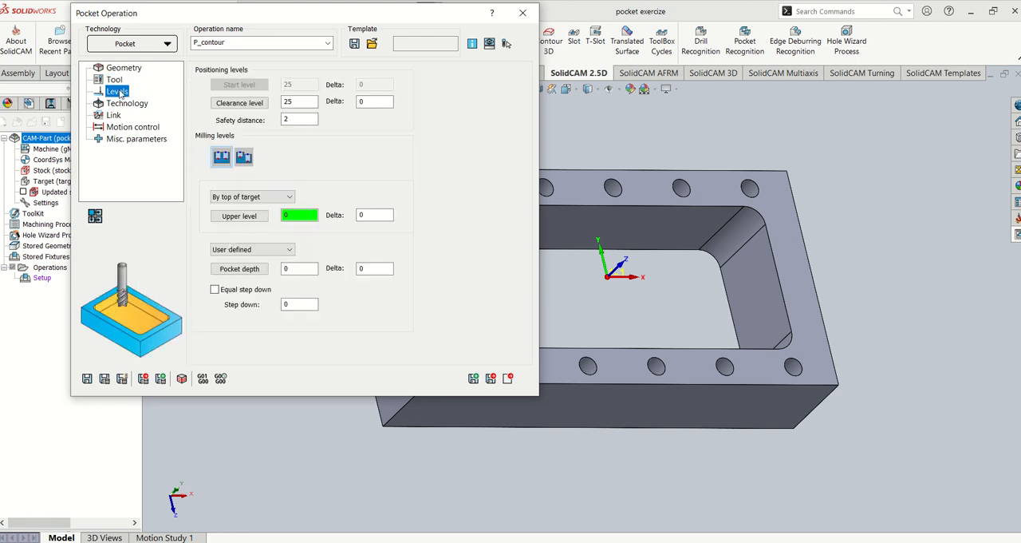
{"action": "left_click", "coordinate": [238, 216]}
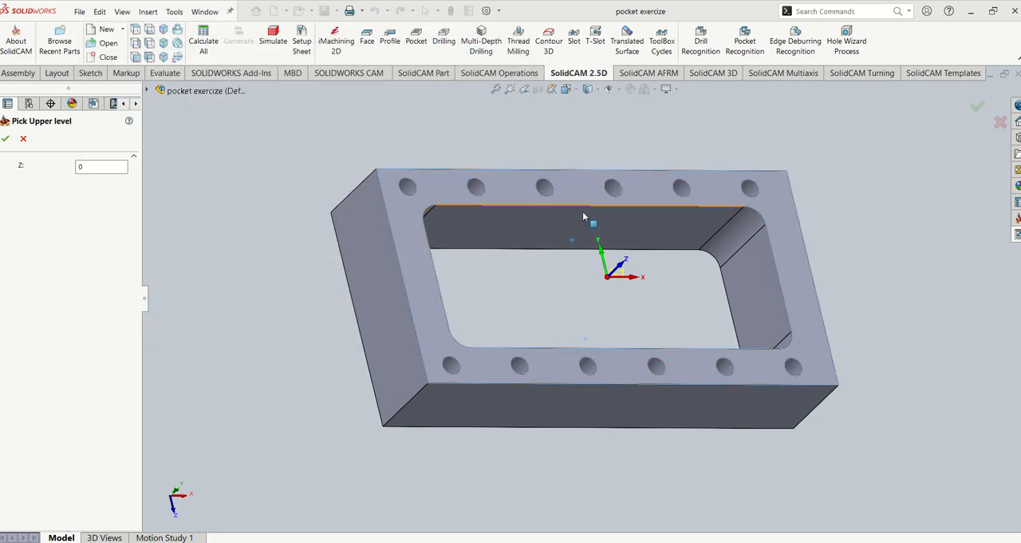
{"action": "left_click", "coordinate": [574, 185]}
{"action": "left_click", "coordinate": [7, 139]}
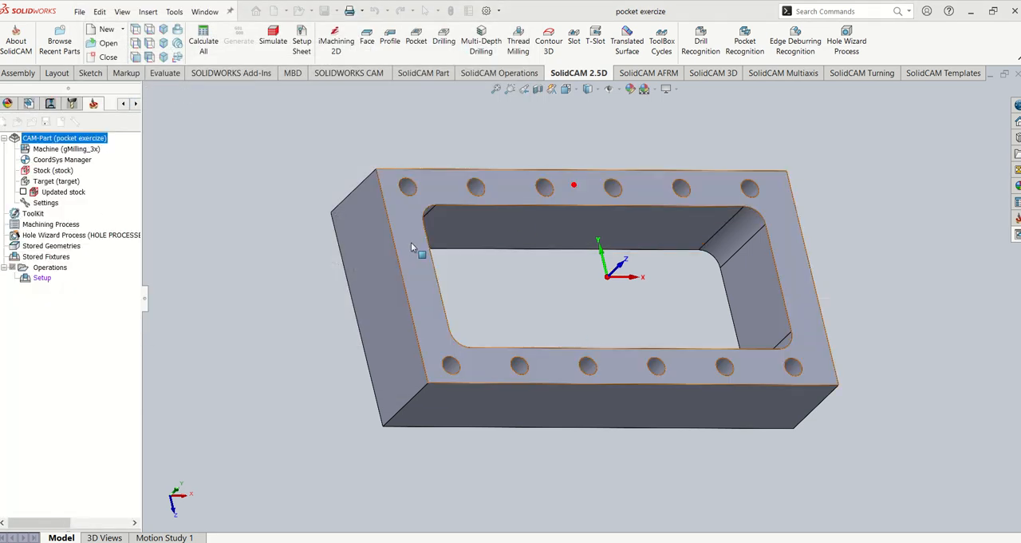
- Define the pocket depth by picking the part's bottom face as the lower level
{"action": "left_click", "coordinate": [239, 268]}
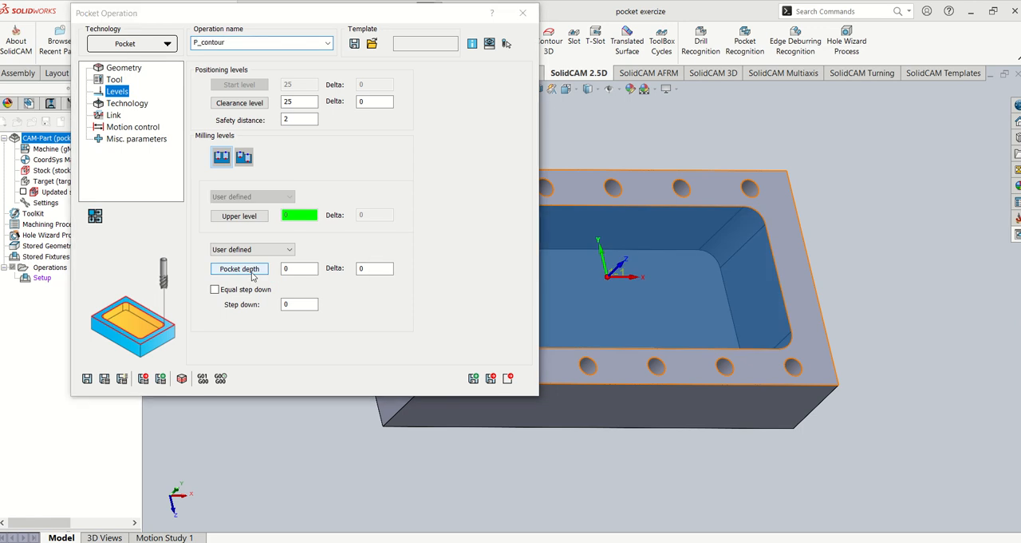
{"action": "middle_click_drag", "start_coordinate": [809, 312], "coordinate": [851, 302]}
{"action": "left_click", "coordinate": [805, 335]}
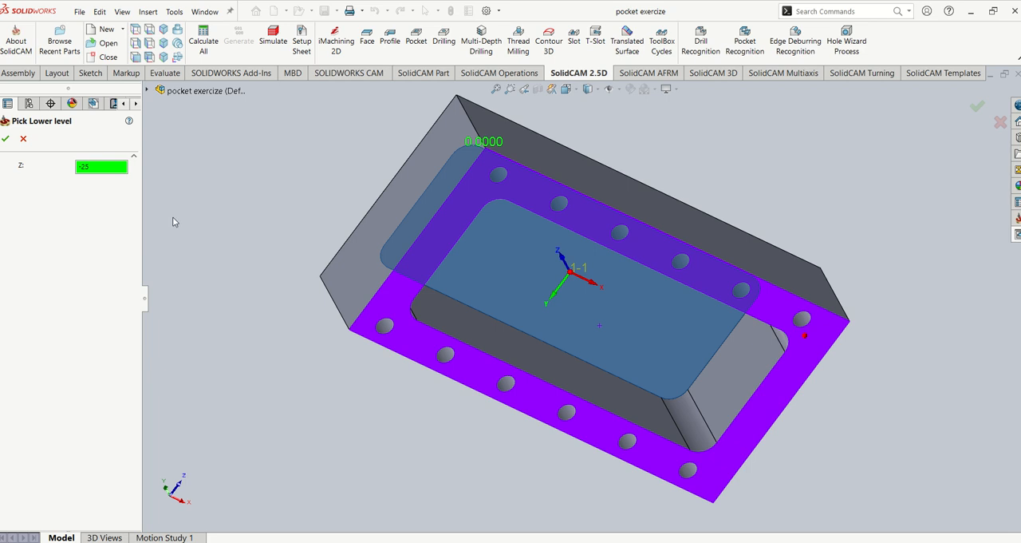
{"action": "left_click", "coordinate": [6, 138]}
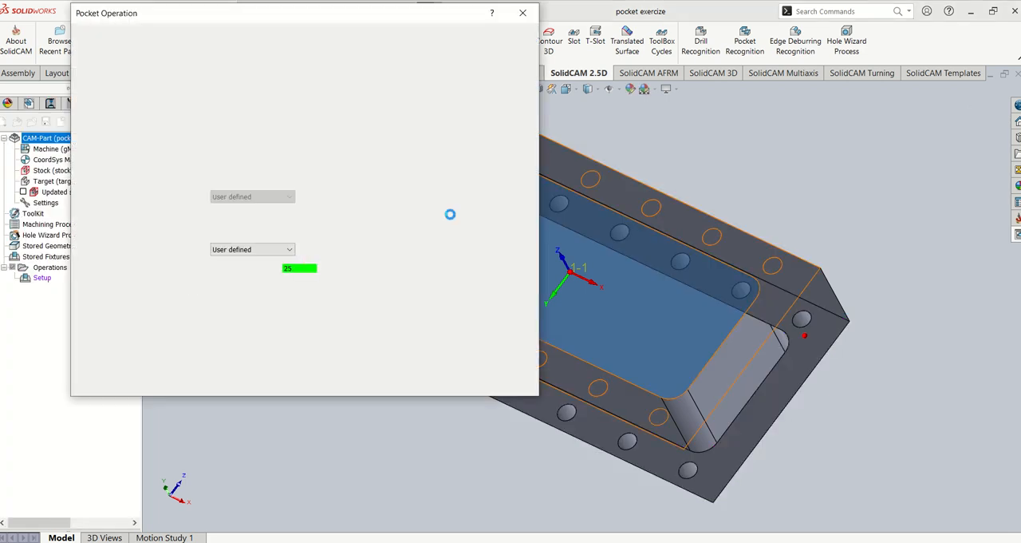
- Enable equal step down for the pocket and edit its maximum step-down value
{"action": "left_click", "coordinate": [237, 292]}
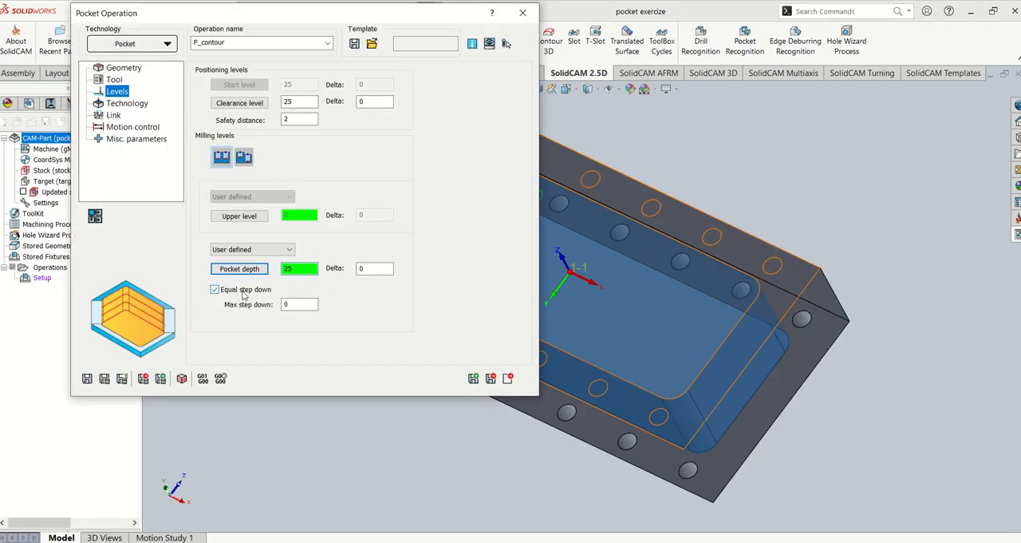
{"action": "left_click", "coordinate": [299, 304]}
{"action": "left_click_drag", "start_coordinate": [299, 304], "coordinate": [318, 302]}
- Set the wall, island and floor offsets to 0.2 in the pocket's Contour technology settings
{"action": "left_click", "coordinate": [127, 102]}
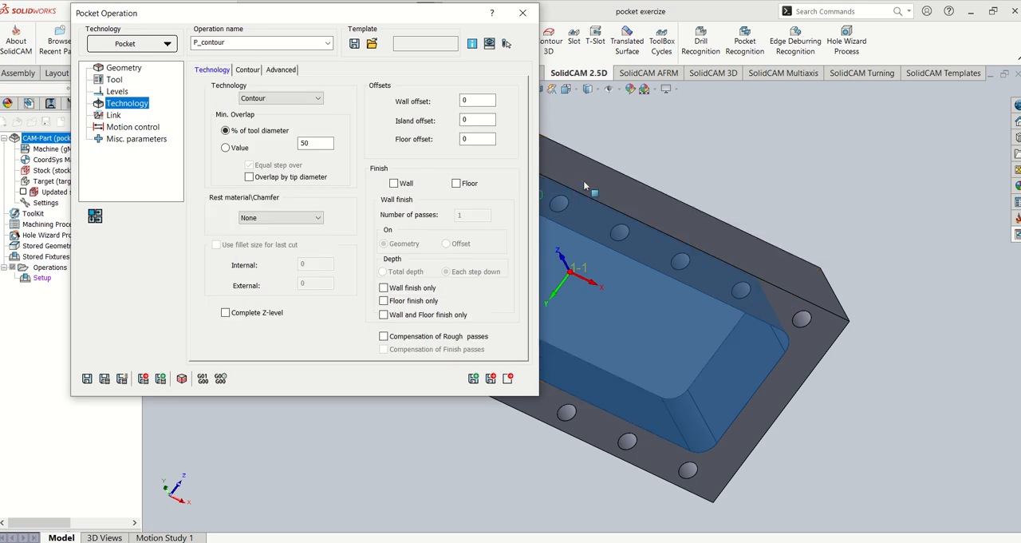
{"action": "middle_click_drag", "start_coordinate": [585, 186], "coordinate": [548, 476]}
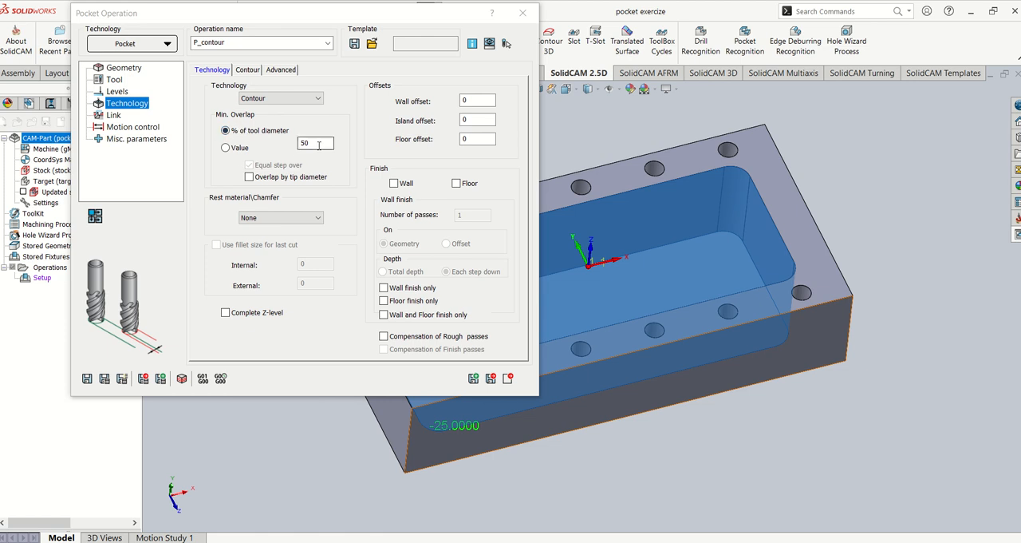
{"action": "left_click", "coordinate": [477, 101]}
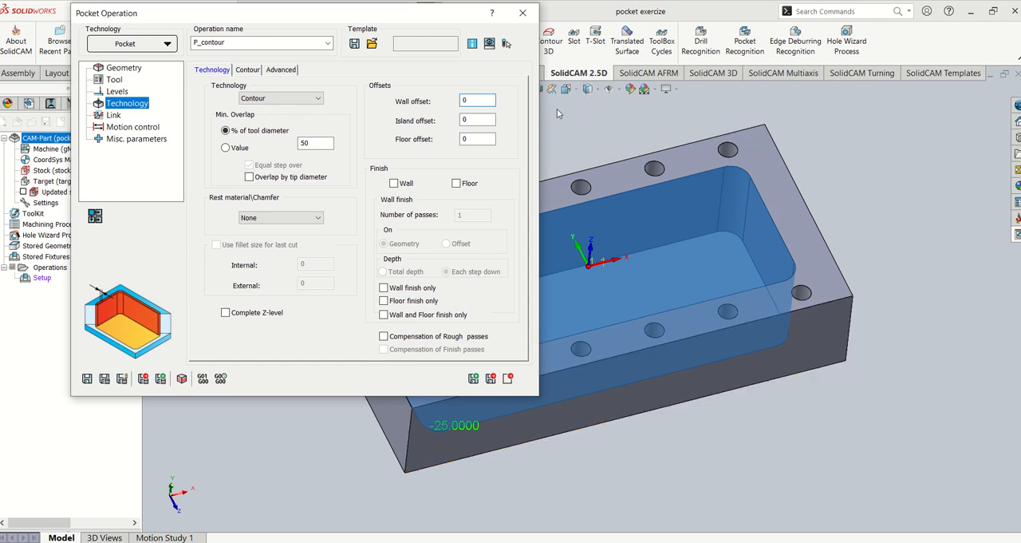
{"action": "type", "text": ".2"}
{"action": "left_click", "coordinate": [489, 138]}
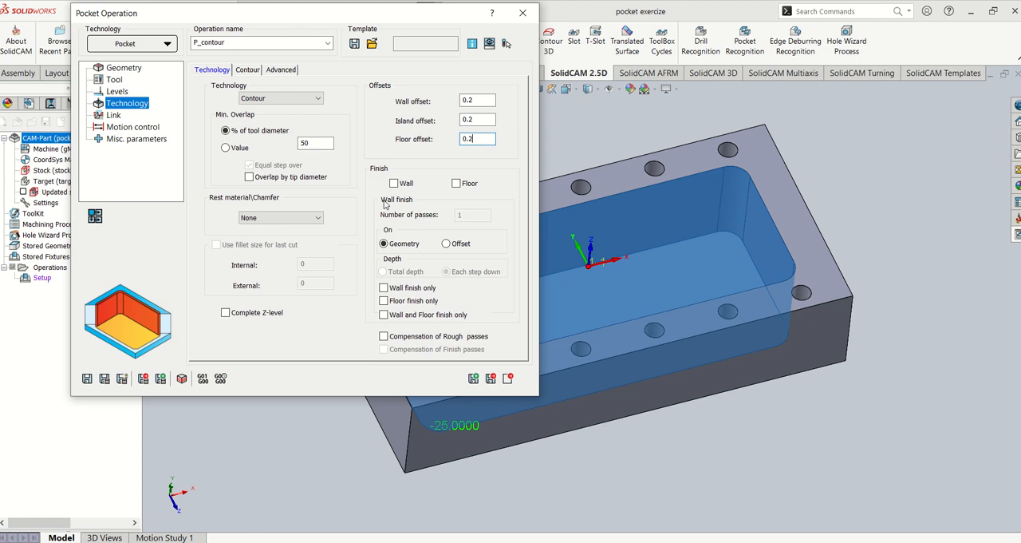
- Examine the pocket's contour start, corner and direction options and its advanced technology options
{"action": "left_click", "coordinate": [248, 69]}
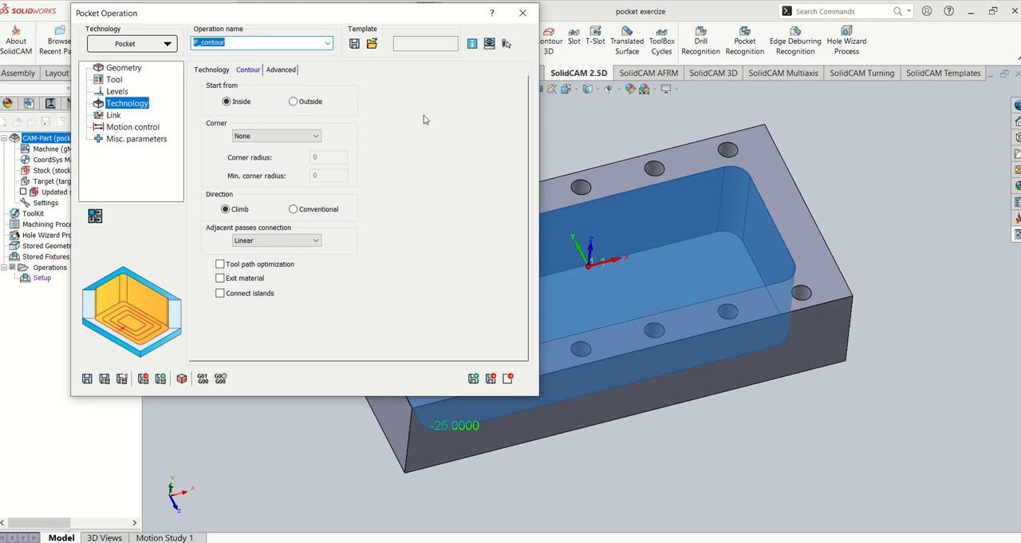
{"action": "left_click", "coordinate": [282, 70]}
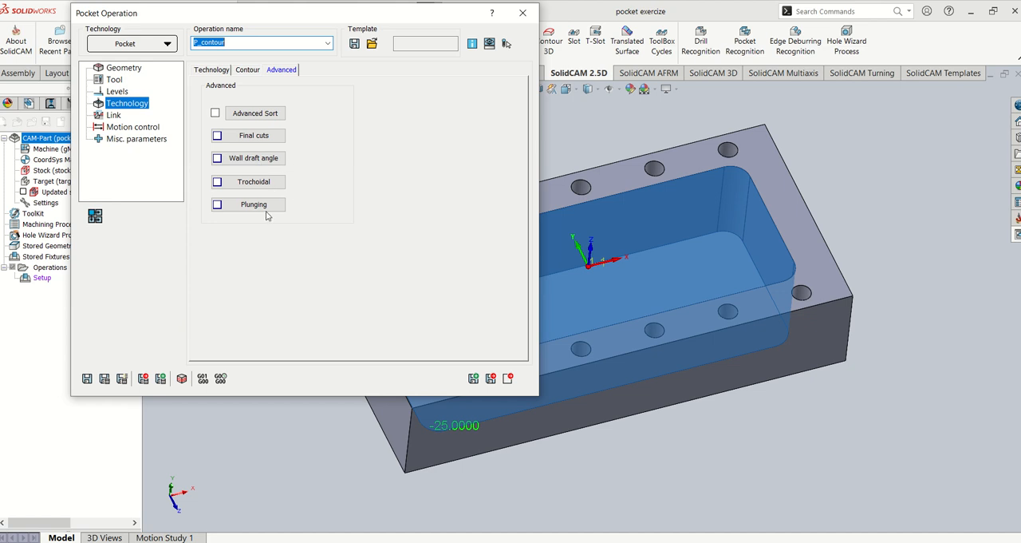
- Review the pocket's contour and technology settings and examine the ramping types available in its link settings
{"action": "left_click", "coordinate": [242, 70]}
{"action": "left_click", "coordinate": [212, 70]}
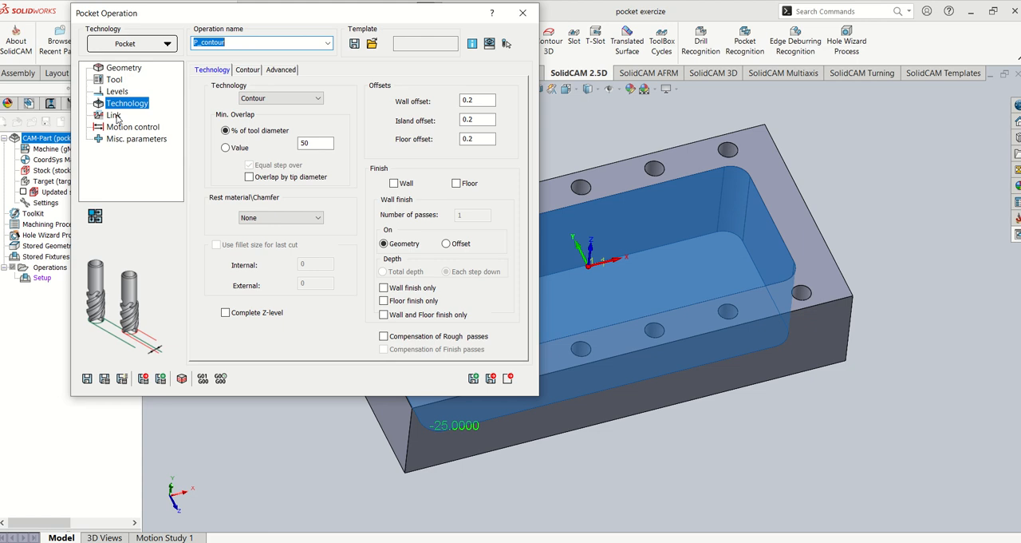
{"action": "left_click", "coordinate": [114, 116]}
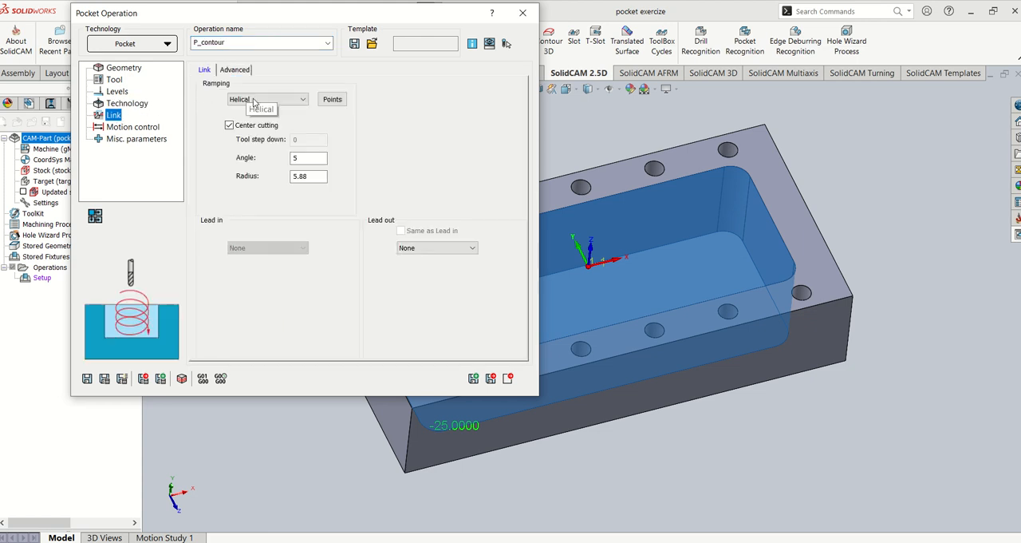
{"action": "left_click", "coordinate": [253, 100]}
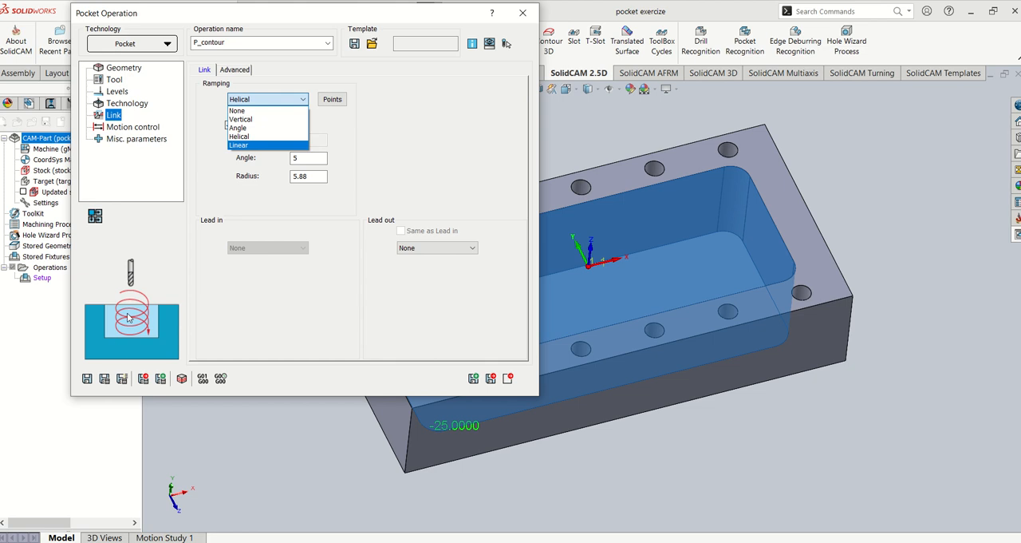
{"action": "left_click", "coordinate": [262, 99]}
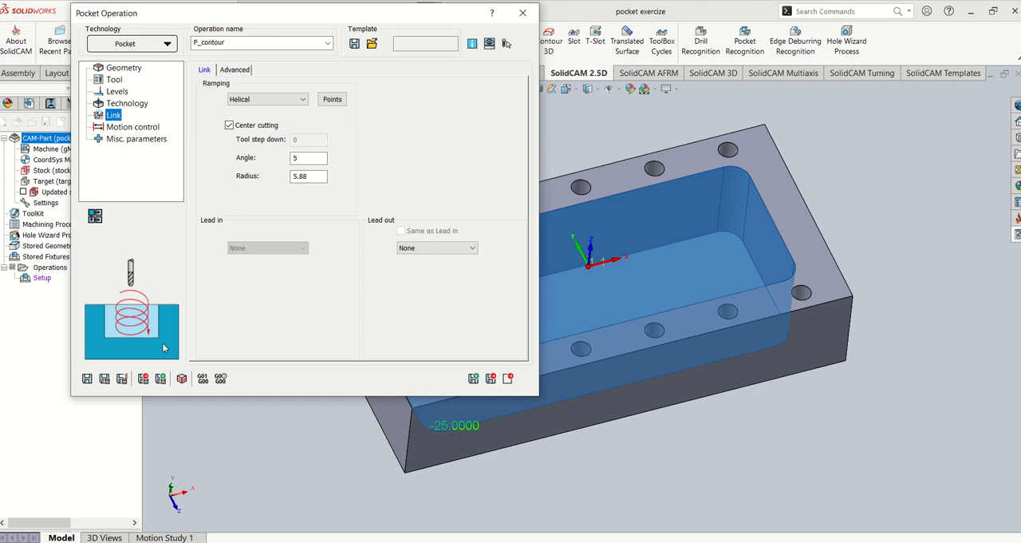
- Try Vertical and Linear ramping in the pocket's link settings and restore Helical ramping
{"action": "left_click", "coordinate": [270, 101]}
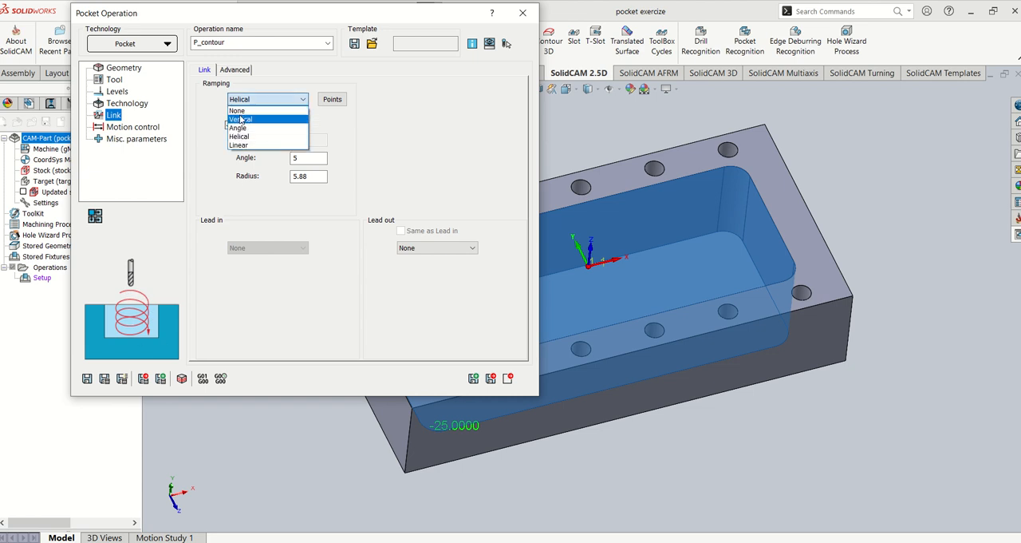
{"action": "left_click", "coordinate": [241, 119]}
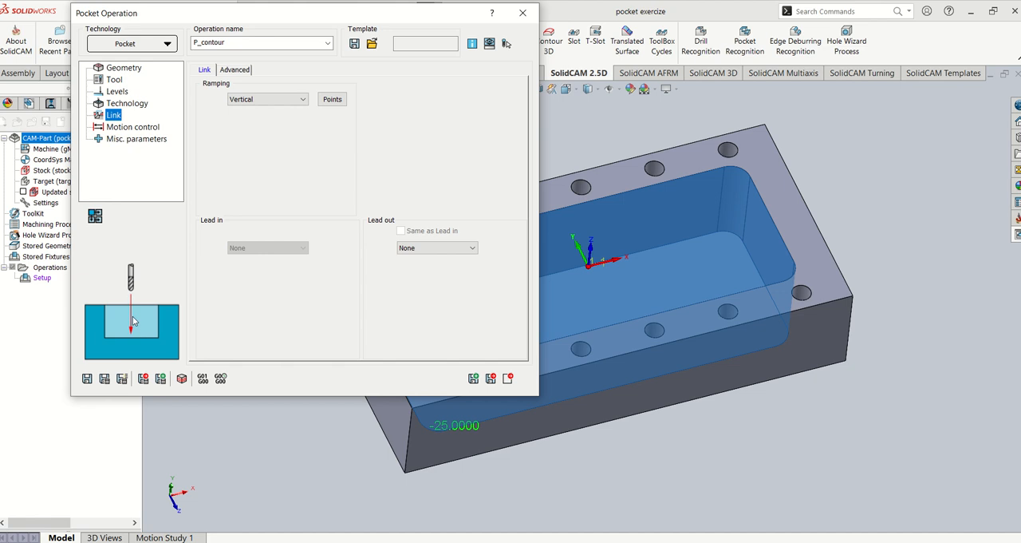
{"action": "left_click", "coordinate": [236, 99]}
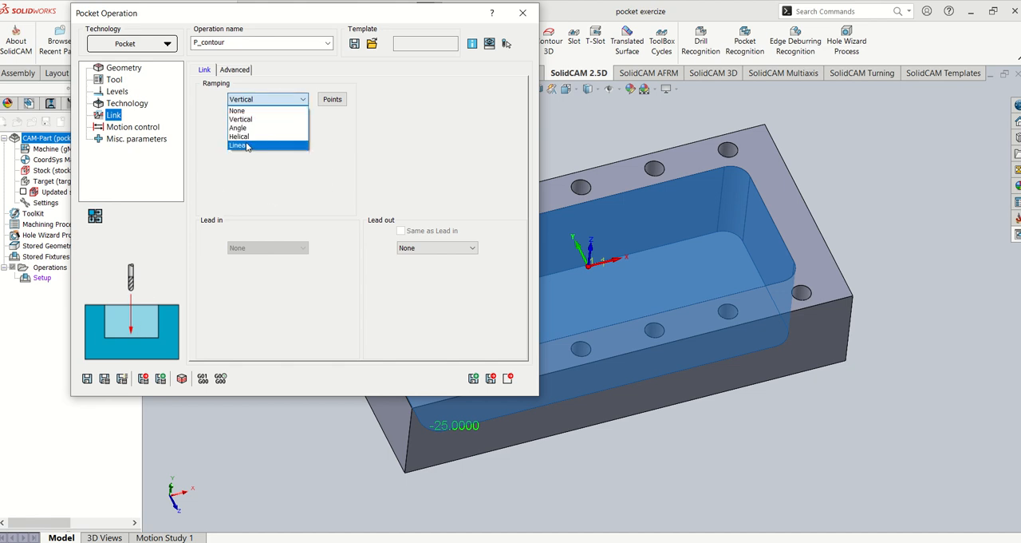
{"action": "left_click", "coordinate": [248, 146]}
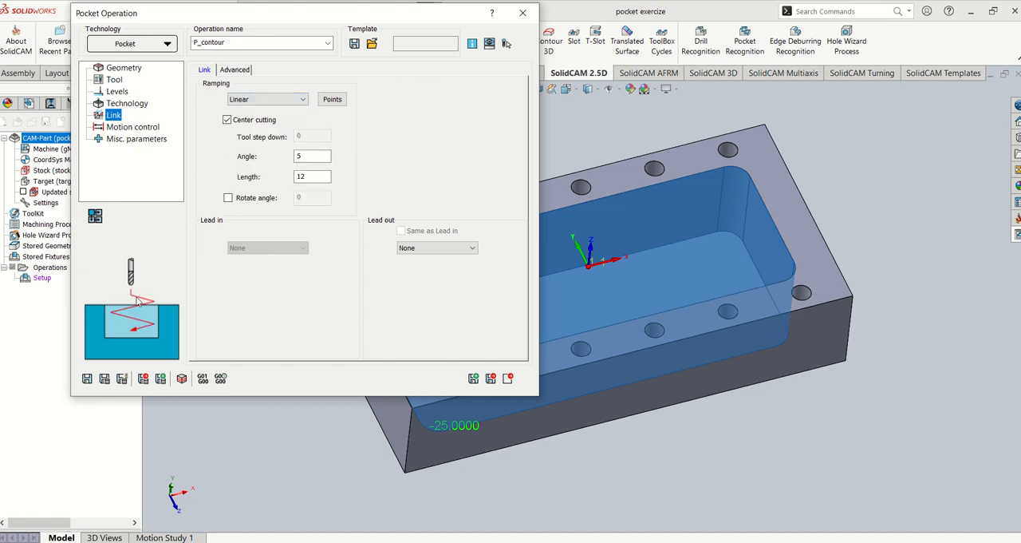
{"action": "left_click", "coordinate": [240, 99]}
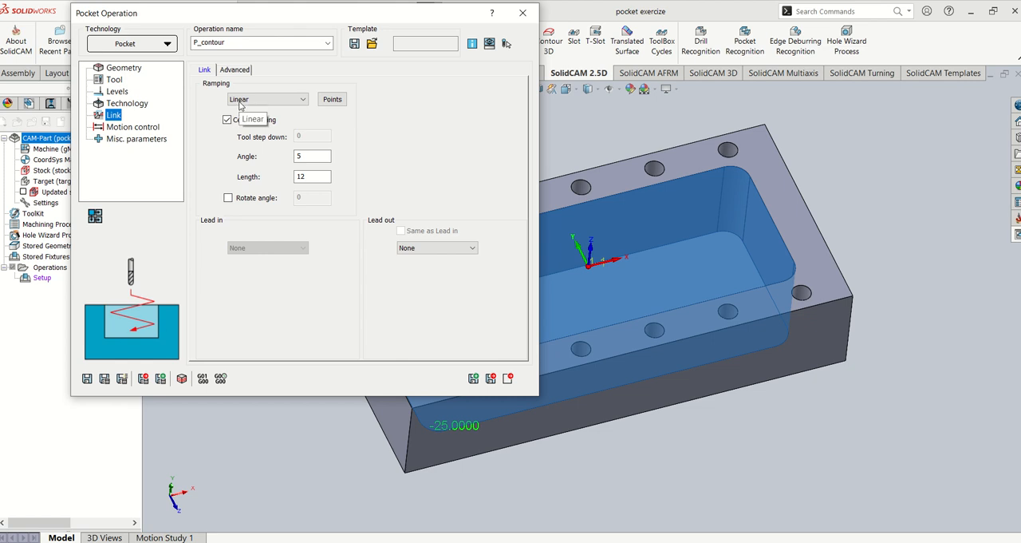
{"action": "left_click", "coordinate": [268, 136]}
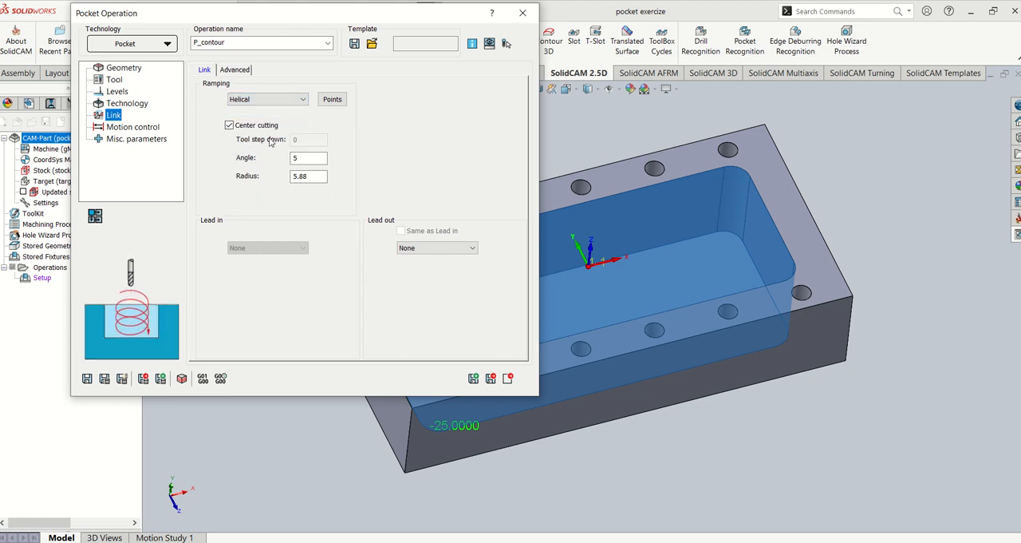
- Save and calculate the pocket toolpath and name the operation 101_12xr0.5 POCKET ROUGH
{"action": "left_click", "coordinate": [310, 175]}
{"action": "left_click", "coordinate": [121, 378]}
{"action": "middle_click_drag", "start_coordinate": [708, 258], "coordinate": [739, 251]}
{"action": "left_click", "coordinate": [259, 43]}
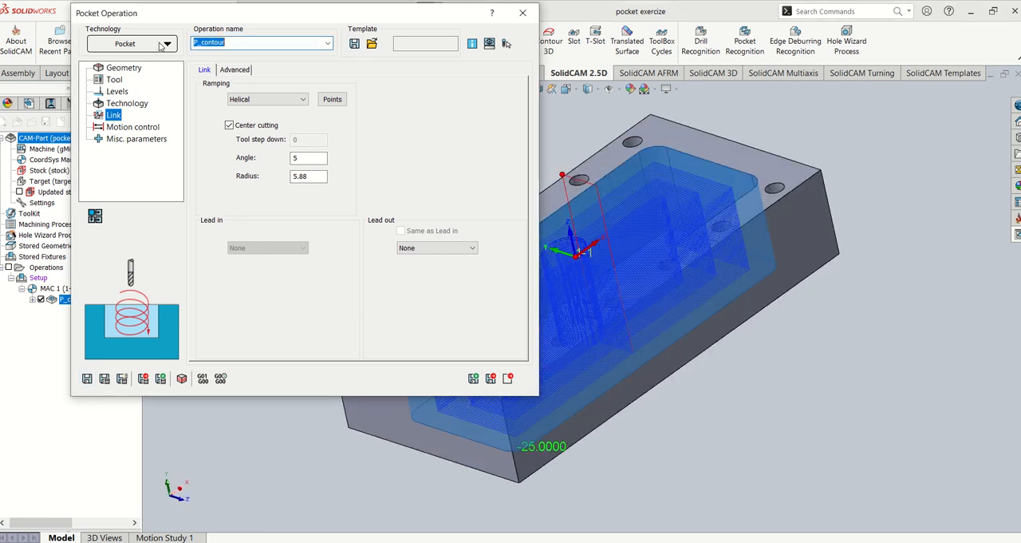
{"action": "type", "text": "1"}
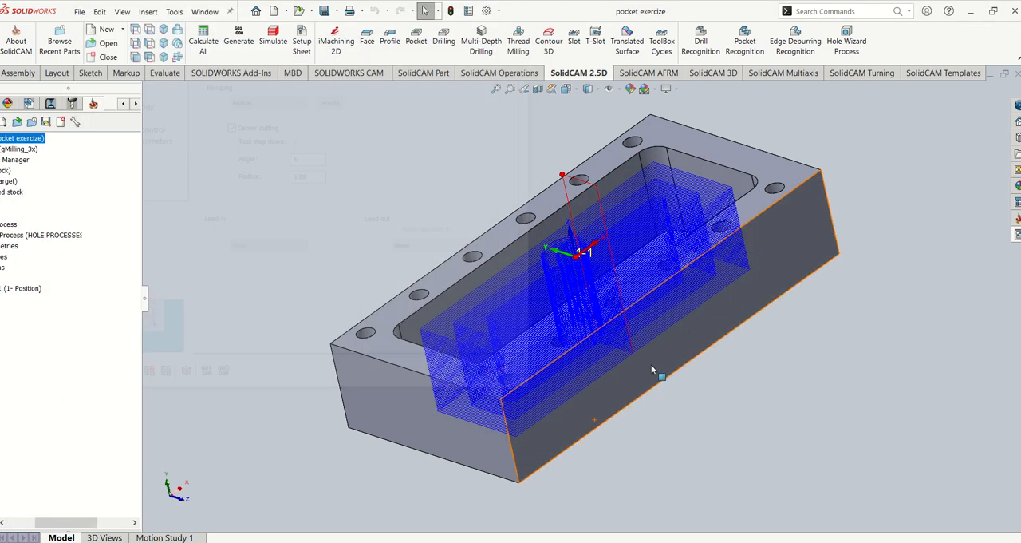
- Simulate the pocket roughing operation in SolidVerify at increased speed and inspect the machined stock
{"action": "right_click", "coordinate": [103, 308]}
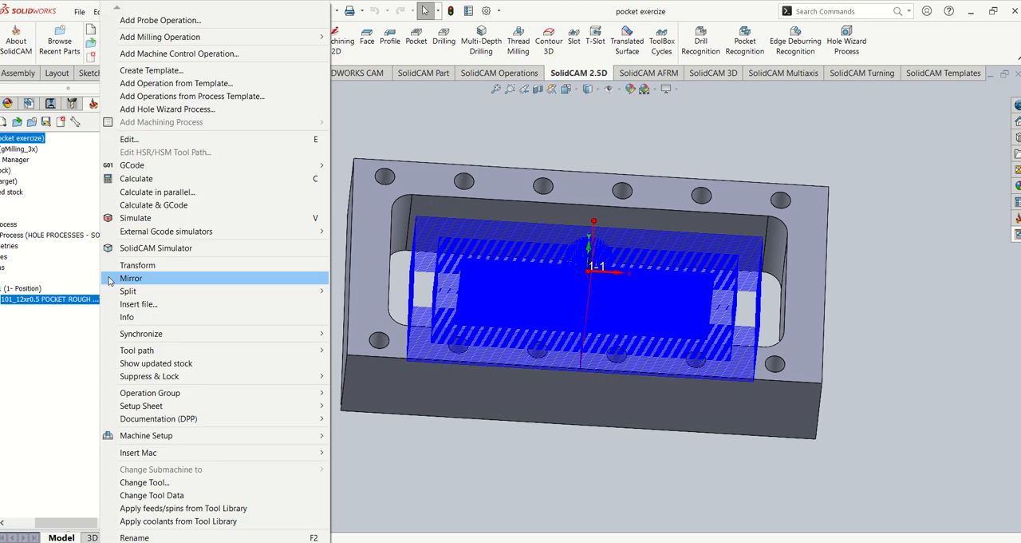
{"action": "left_click", "coordinate": [144, 220]}
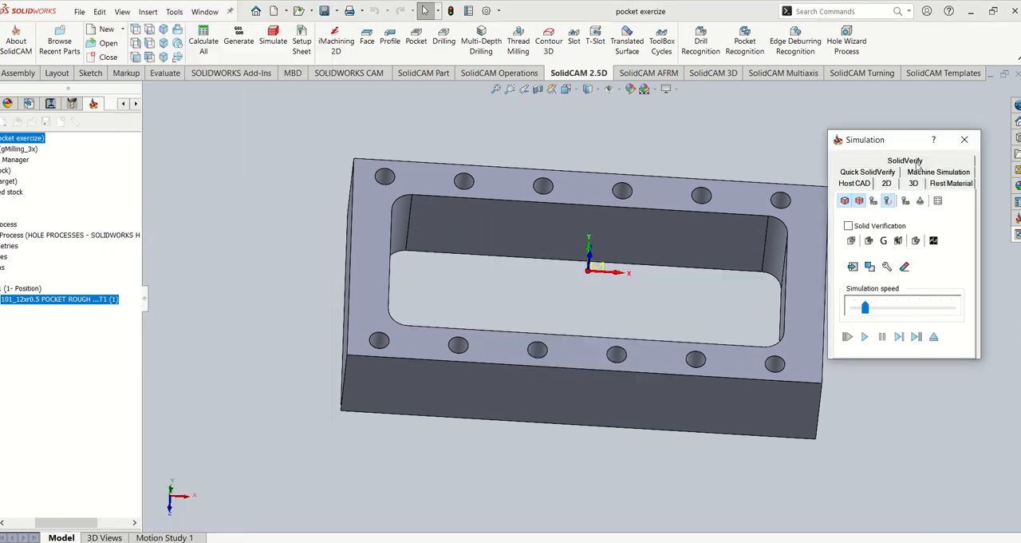
{"action": "left_click", "coordinate": [910, 162]}
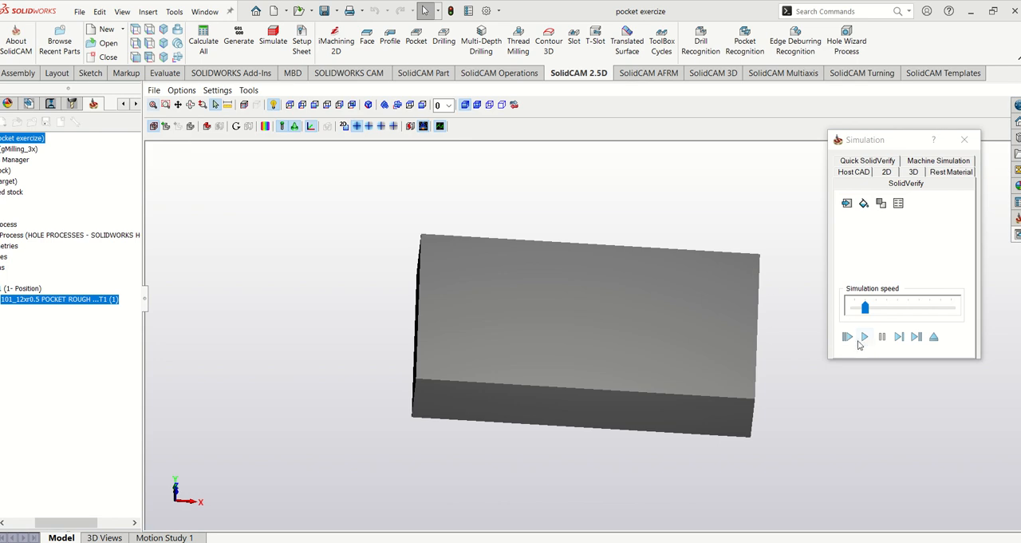
{"action": "left_click", "coordinate": [864, 337]}
{"action": "mouse_move", "coordinate": [706, 337]}
{"action": "middle_mouse_down"}
{"action": "mouse_move", "coordinate": [720, 316]}
{"action": "mouse_move", "coordinate": [717, 324]}
{"action": "middle_mouse_up"}
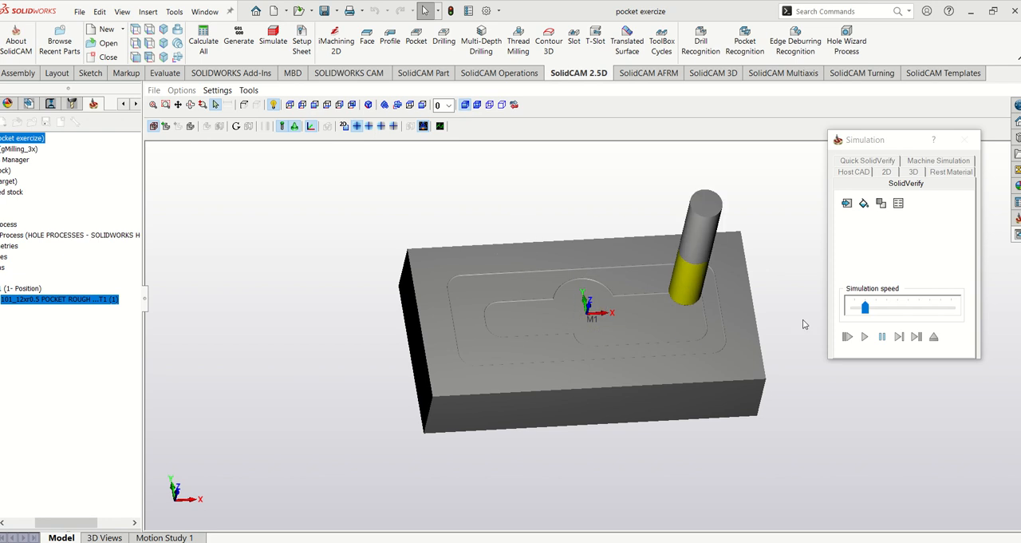
{"action": "left_click_drag", "start_coordinate": [865, 308], "coordinate": [944, 311]}
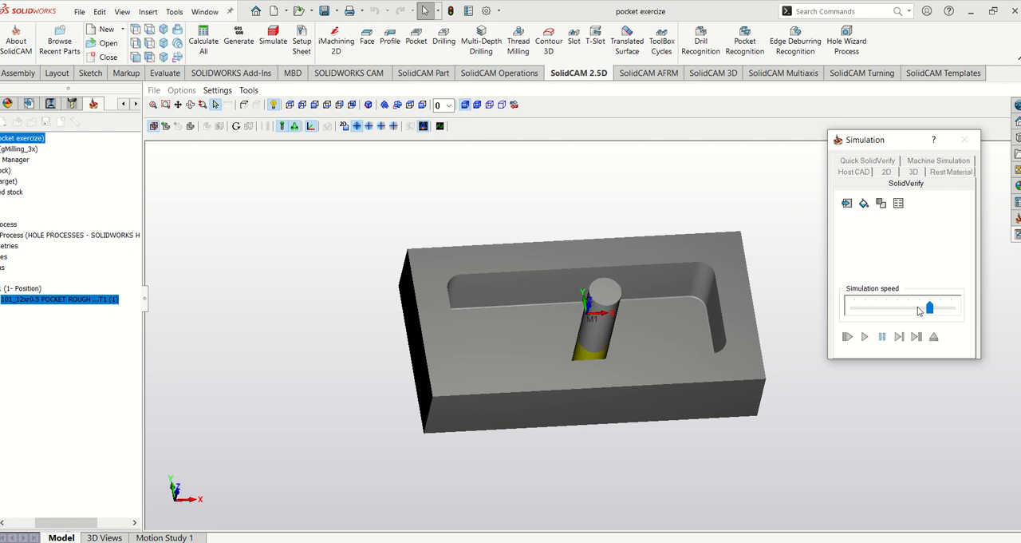
{"action": "middle_click_drag", "start_coordinate": [375, 242], "coordinate": [534, 264]}
- Compare the machined stock with the target using the default tolerance colours and close the simulation
{"action": "left_click", "coordinate": [264, 126]}
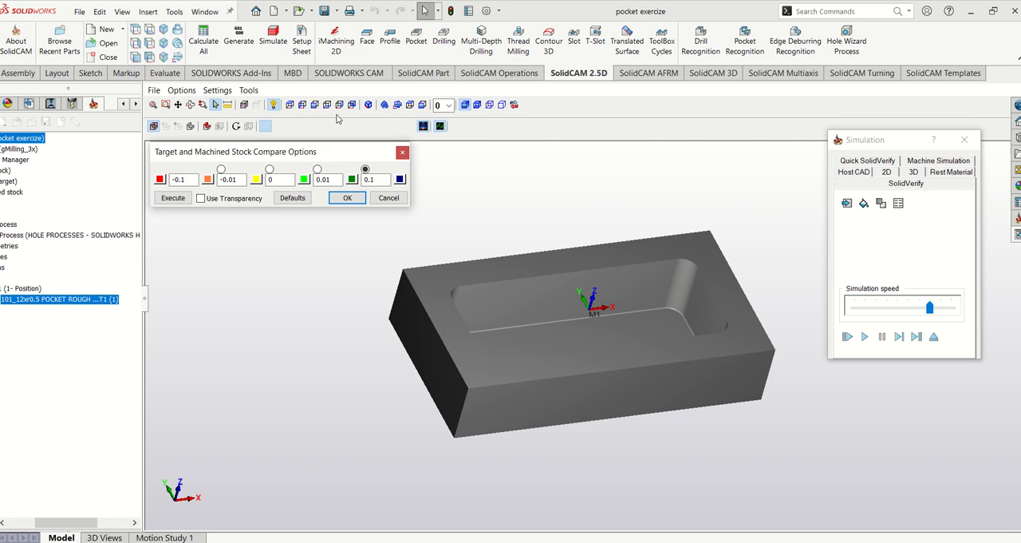
{"action": "left_click", "coordinate": [787, 128]}
{"action": "middle_click_drag", "start_coordinate": [786, 240], "coordinate": [624, 308]}
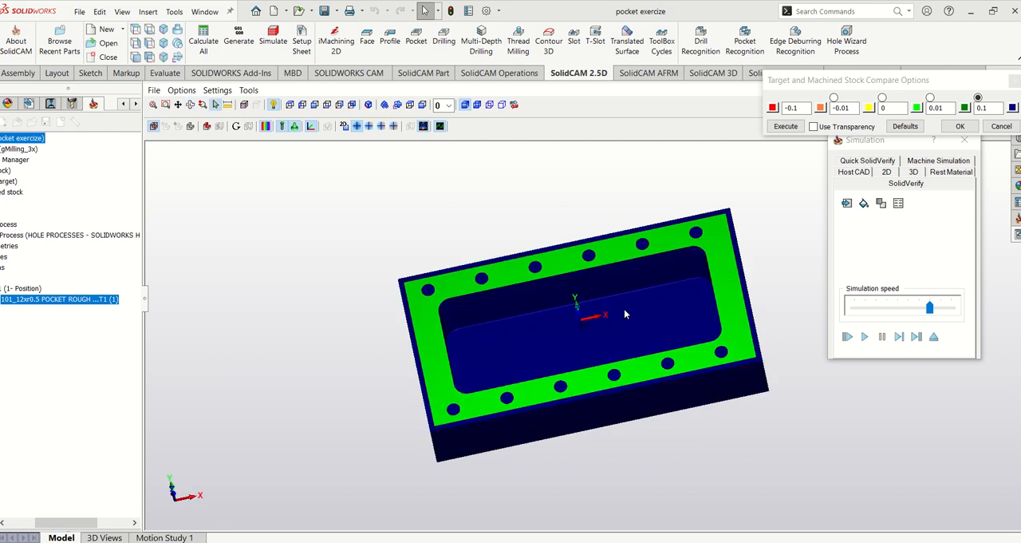
{"action": "left_click", "coordinate": [958, 126]}
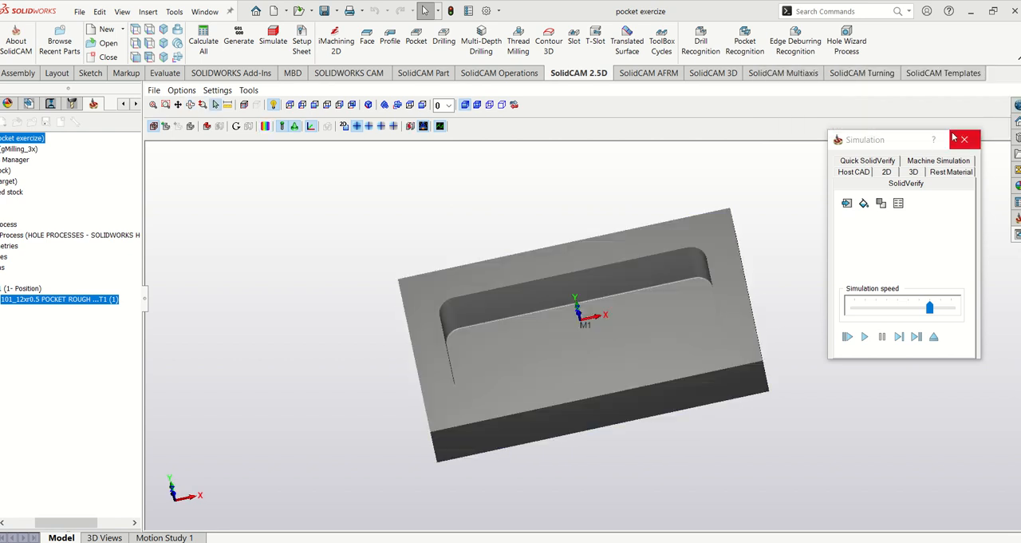
{"action": "left_click", "coordinate": [966, 139]}
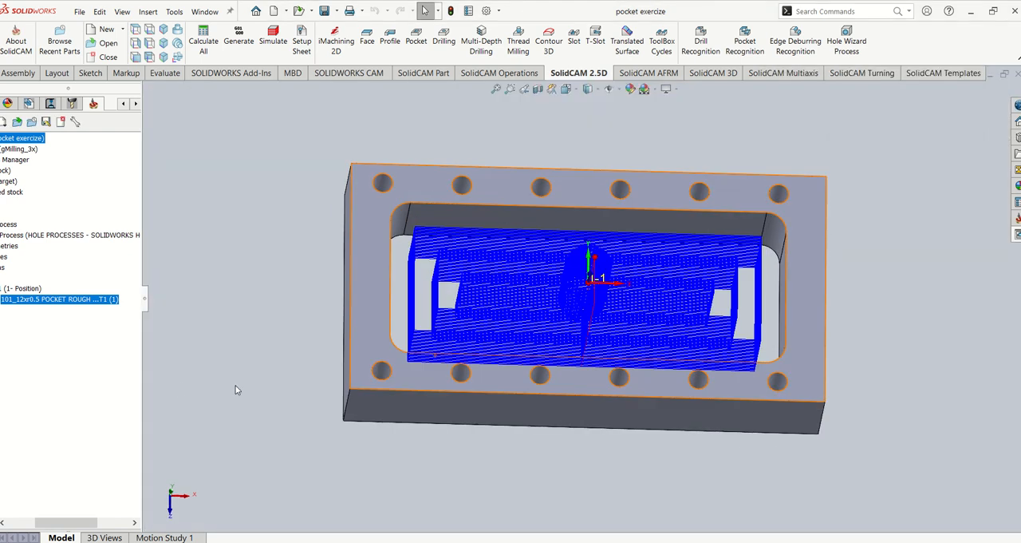
- Edit the pocket roughing operation to disable 3D Model gouge protection and recalculate its toolpath
{"action": "right_click", "coordinate": [66, 301]}
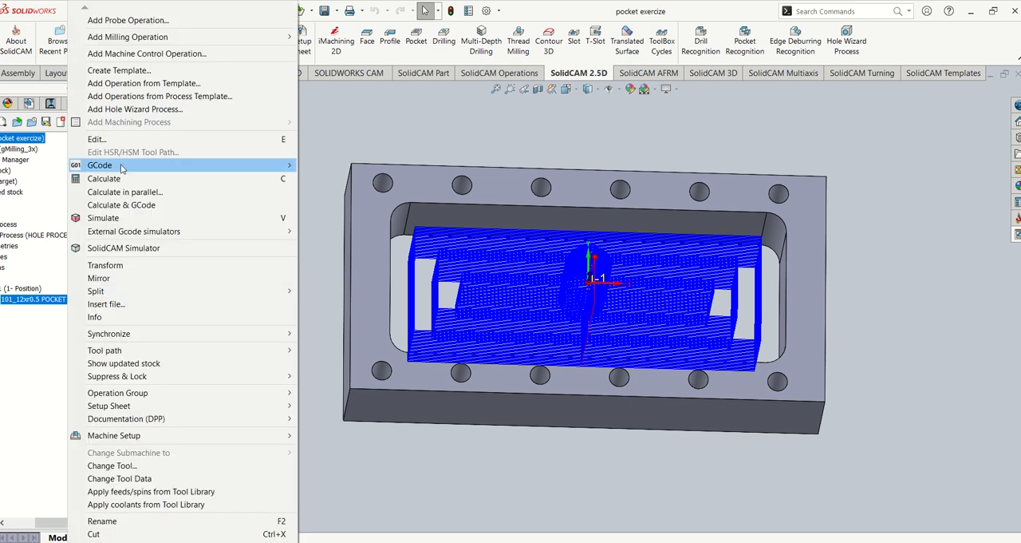
{"action": "left_click", "coordinate": [117, 142]}
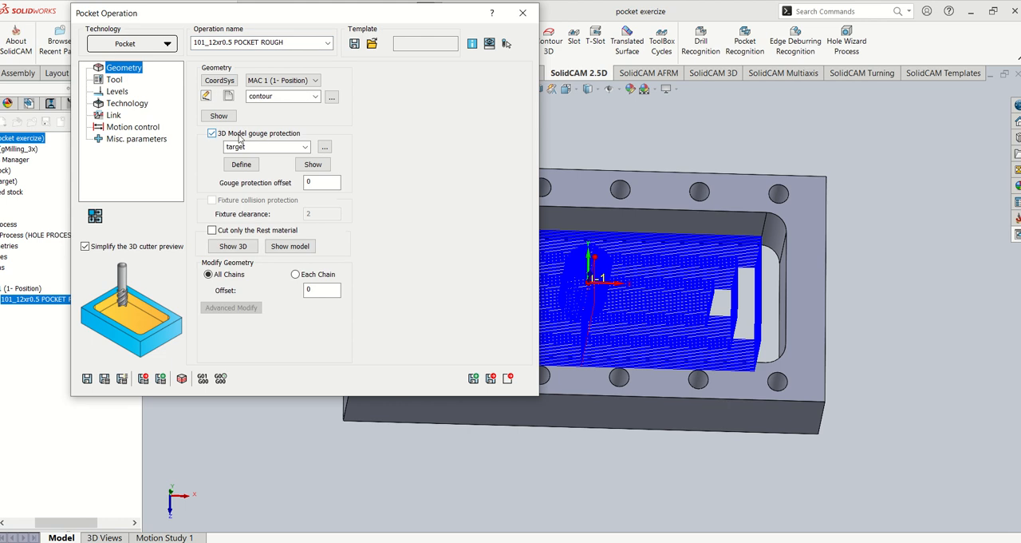
{"action": "left_click", "coordinate": [264, 135]}
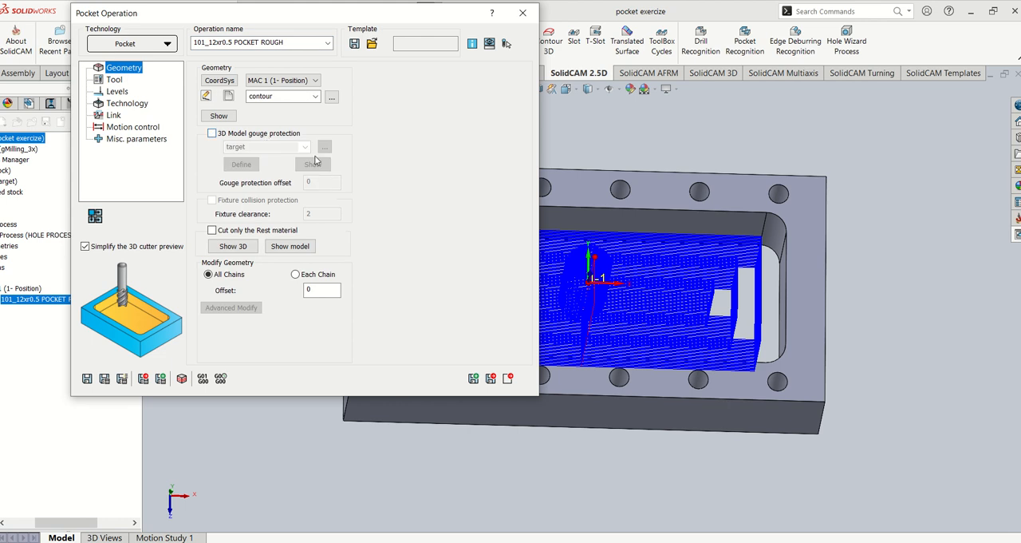
{"action": "left_click", "coordinate": [103, 383]}
{"action": "middle_click_drag", "start_coordinate": [707, 275], "coordinate": [766, 272]}
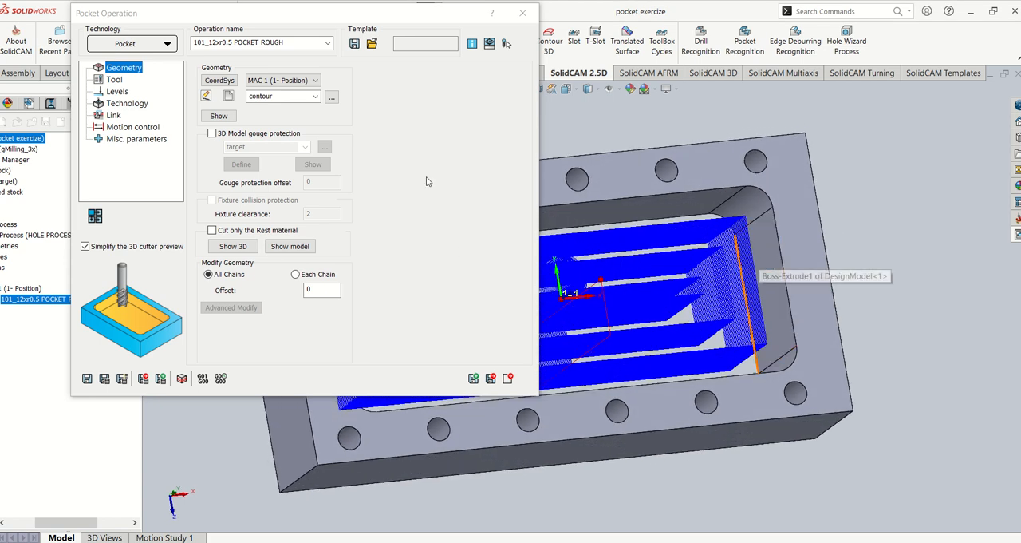
- Re-enable 3D Model gouge protection against the target geometry, recalculate the pocket operation and close it
{"action": "left_click", "coordinate": [235, 137]}
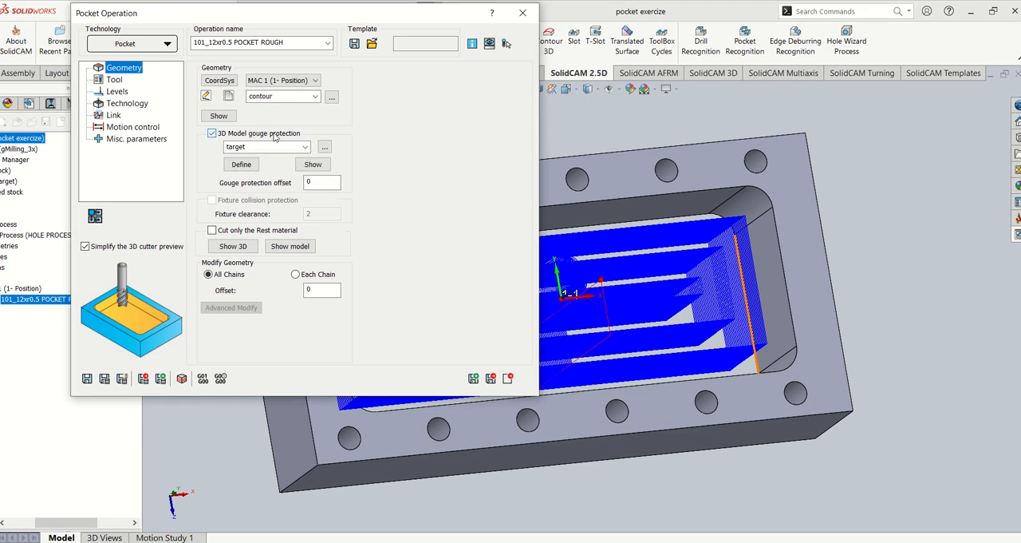
{"action": "left_click", "coordinate": [305, 146]}
{"action": "left_click", "coordinate": [419, 147]}
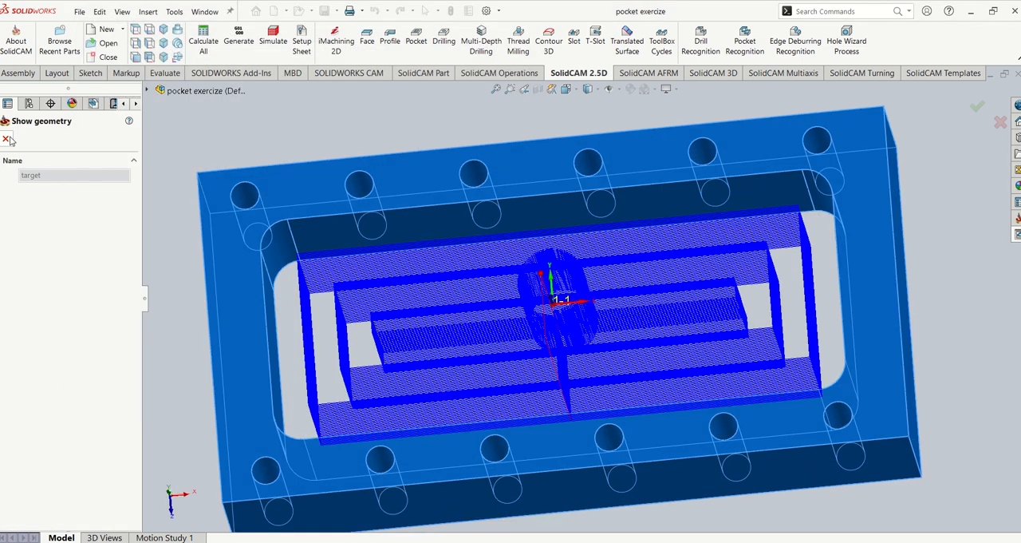
{"action": "left_click", "coordinate": [7, 140]}
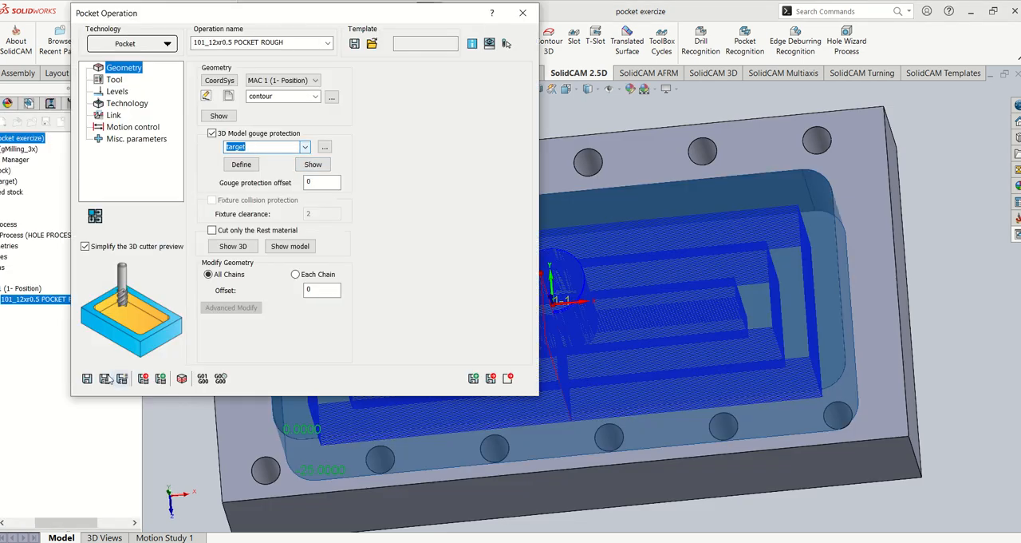
{"action": "left_click", "coordinate": [105, 378]}
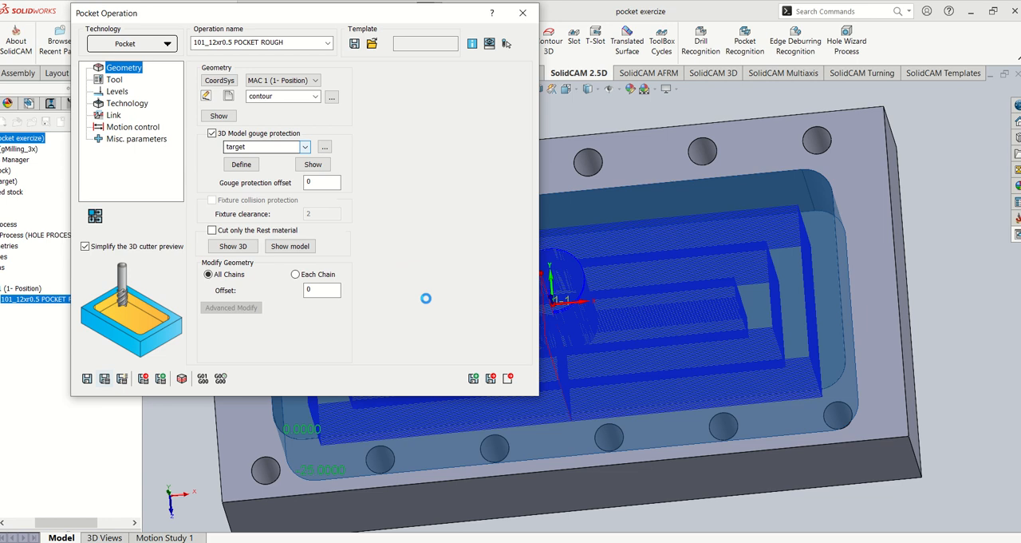
{"action": "left_click", "coordinate": [522, 13]}
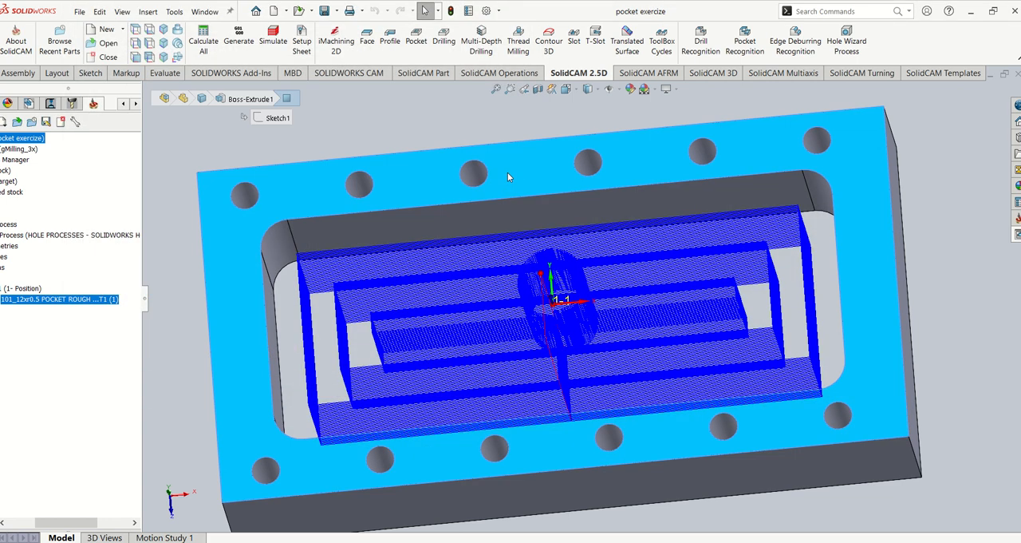